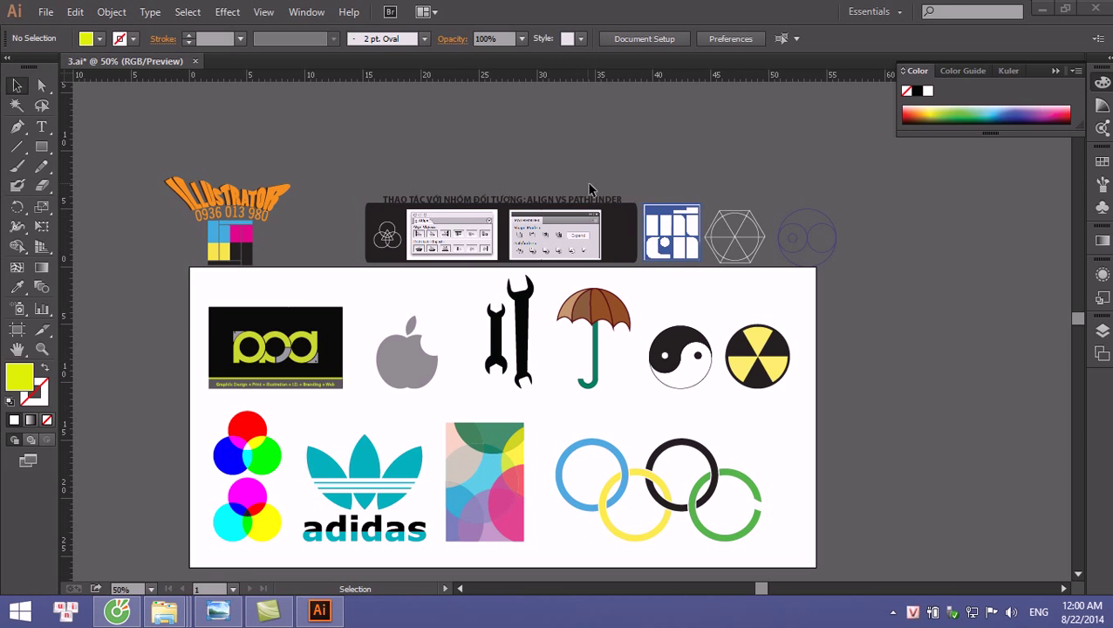
# Step: Open the Align panel from the Window menu, reposition it, then open the Pathfinder panel
pyautogui.click(307, 12)
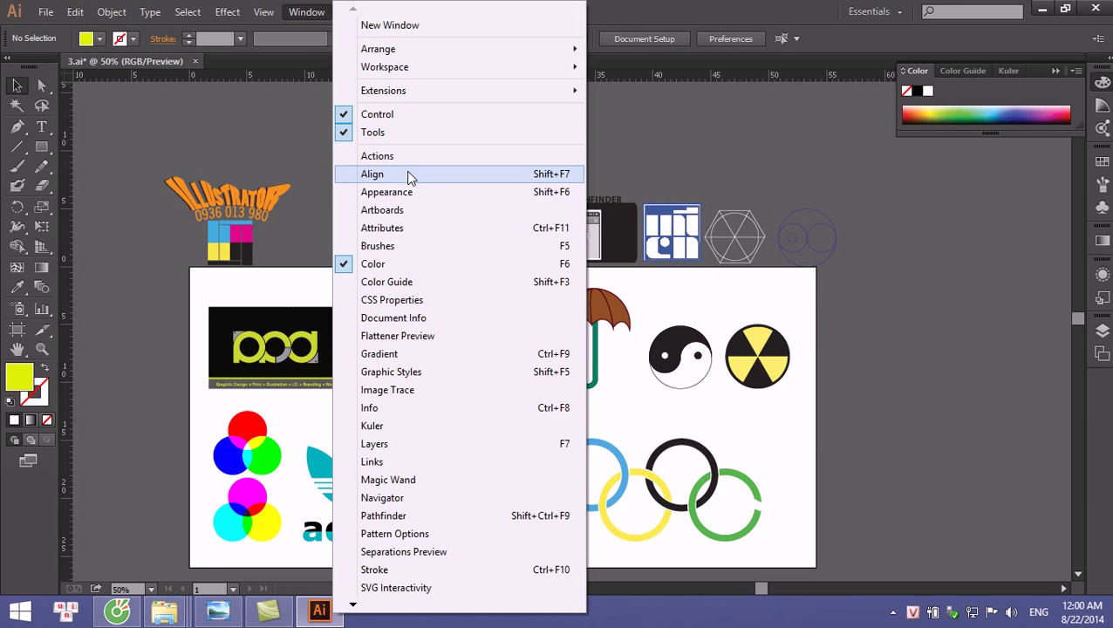
pyautogui.click(412, 177)
pyautogui.moveTo(909, 347); pyautogui.dragTo(977, 166)
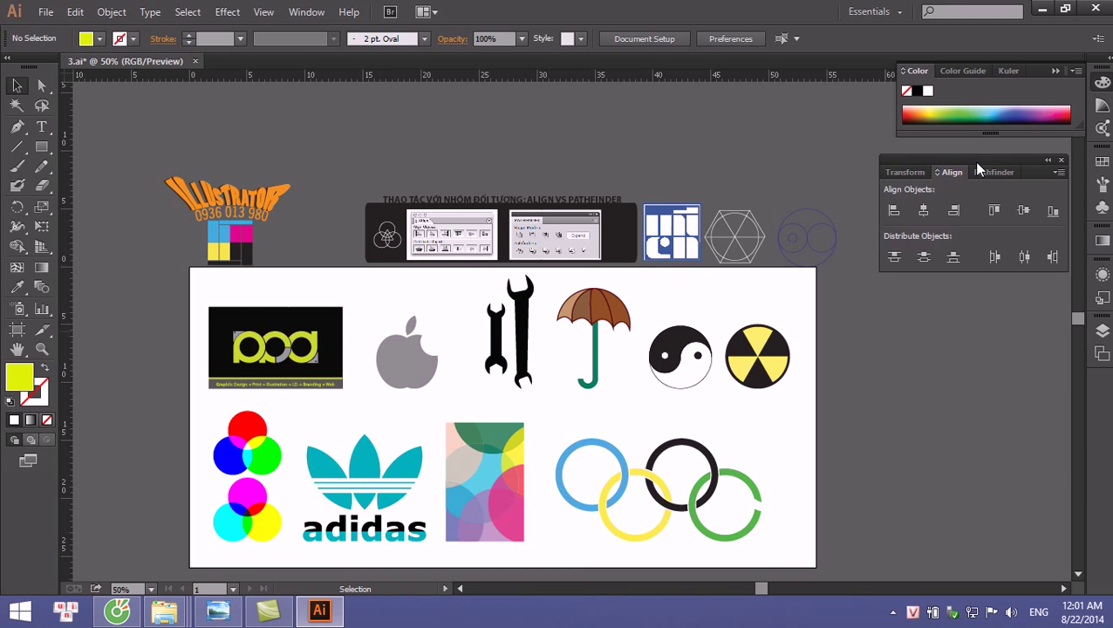
pyautogui.click(306, 12)
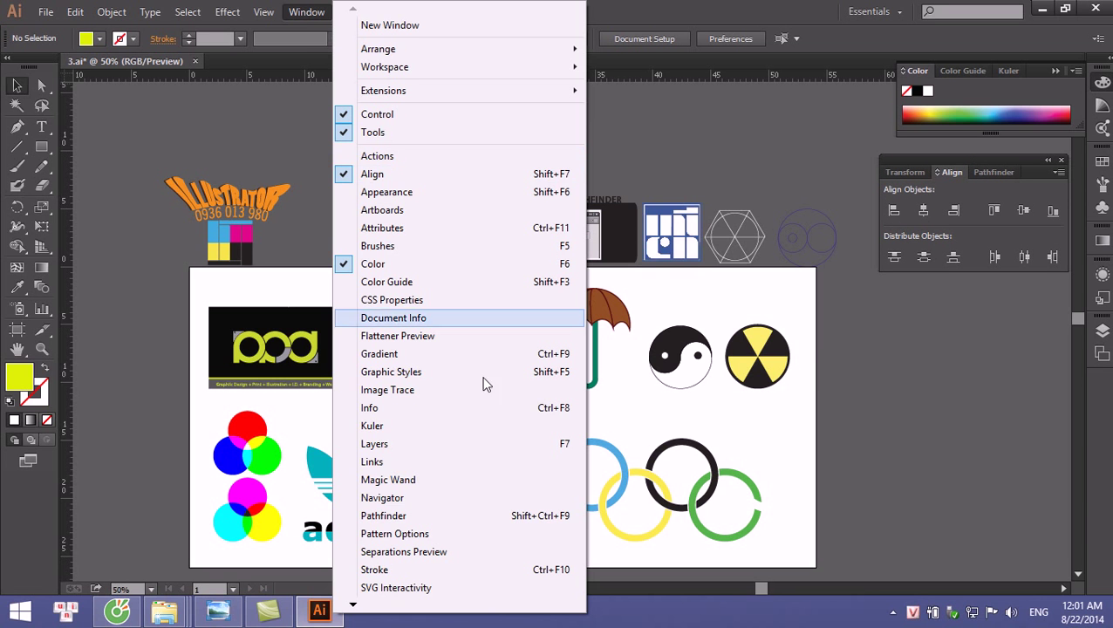
pyautogui.click(414, 519)
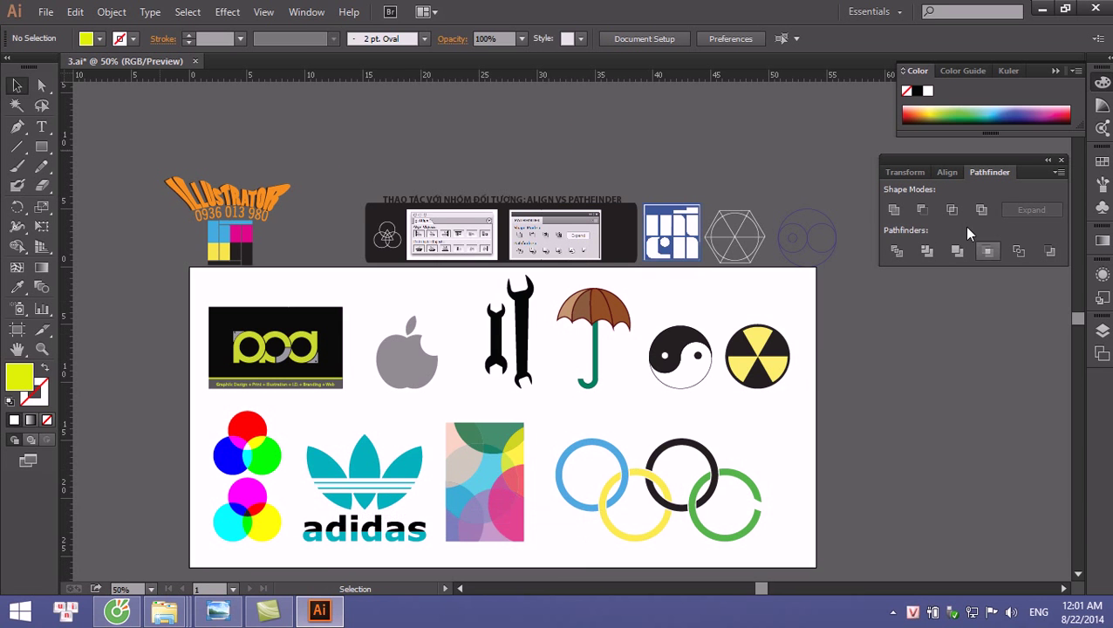
# Step: Reposition the Align/Pathfinder panel group and zoom into the empty area above the artwork
pyautogui.click(946, 172)
pyautogui.click(988, 173)
pyautogui.moveTo(968, 164); pyautogui.dragTo(978, 153)
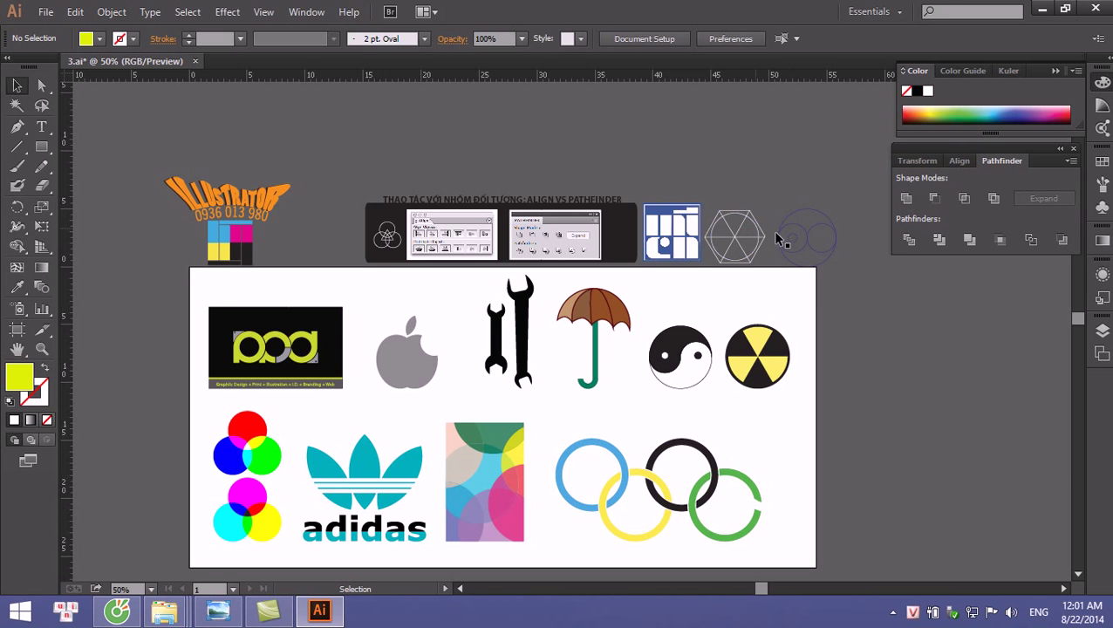
pyautogui.keyDown('ctrl'); pyautogui.click(651, 315); pyautogui.keyUp('ctrl')
pyautogui.moveTo(673, 296); pyautogui.dragTo(535, 346)
pyautogui.moveTo(767, 281)
pyautogui.mouseDown()
pyautogui.moveTo(647, 333)
pyautogui.moveTo(635, 368)
pyautogui.mouseUp()
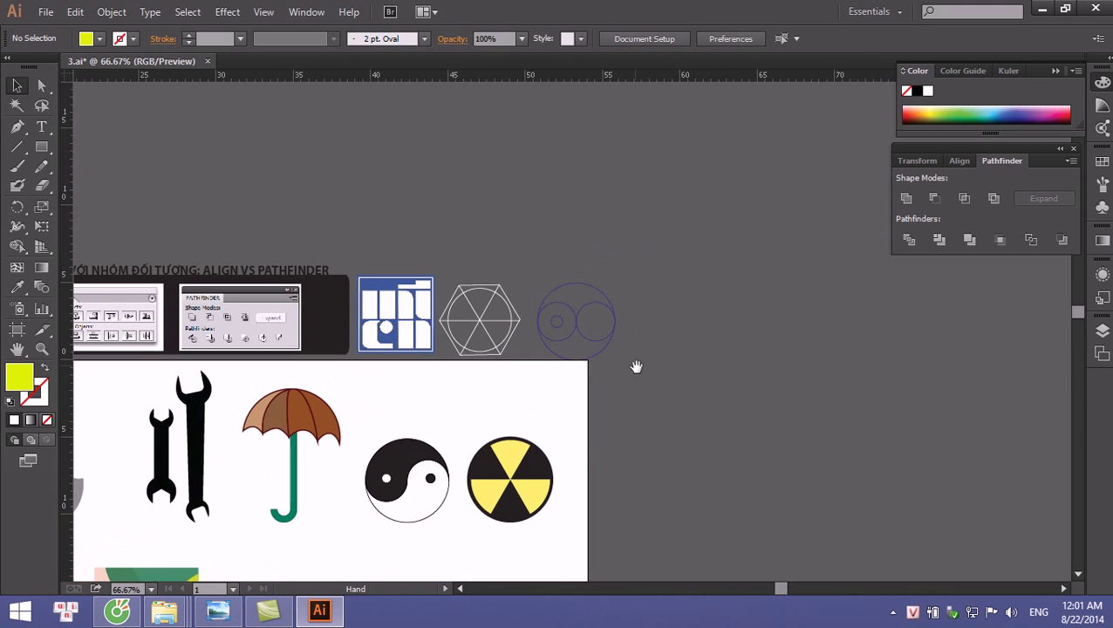
# Step: Draw a yellow square with the Rectangle tool above the artwork and nudge it into place
pyautogui.click(41, 146)
pyautogui.moveTo(403, 163); pyautogui.dragTo(496, 246)
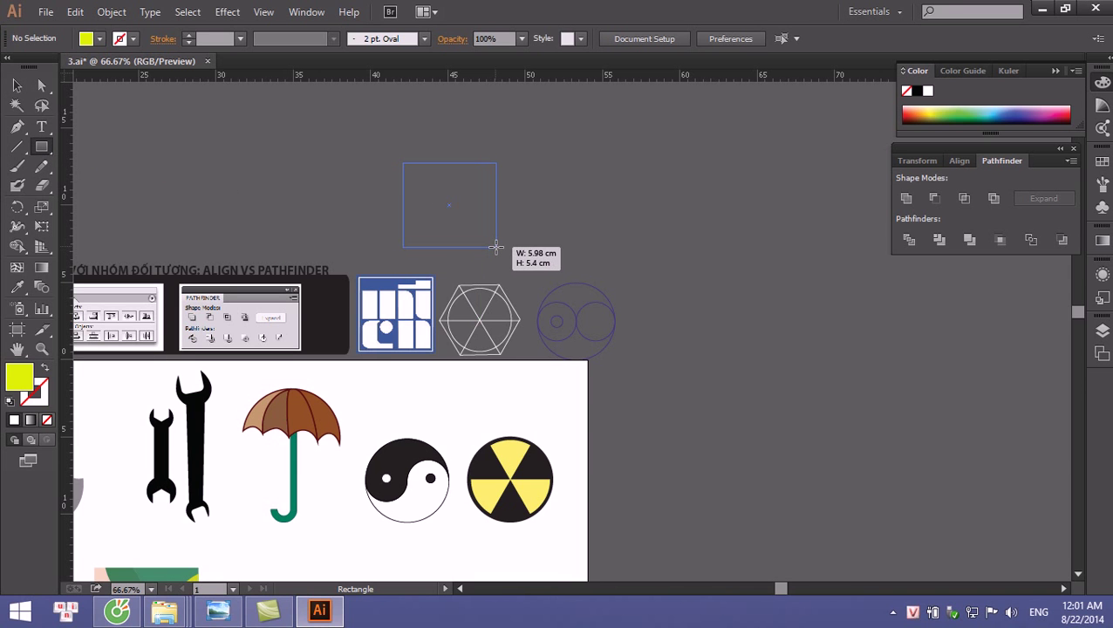
pyautogui.press('v')
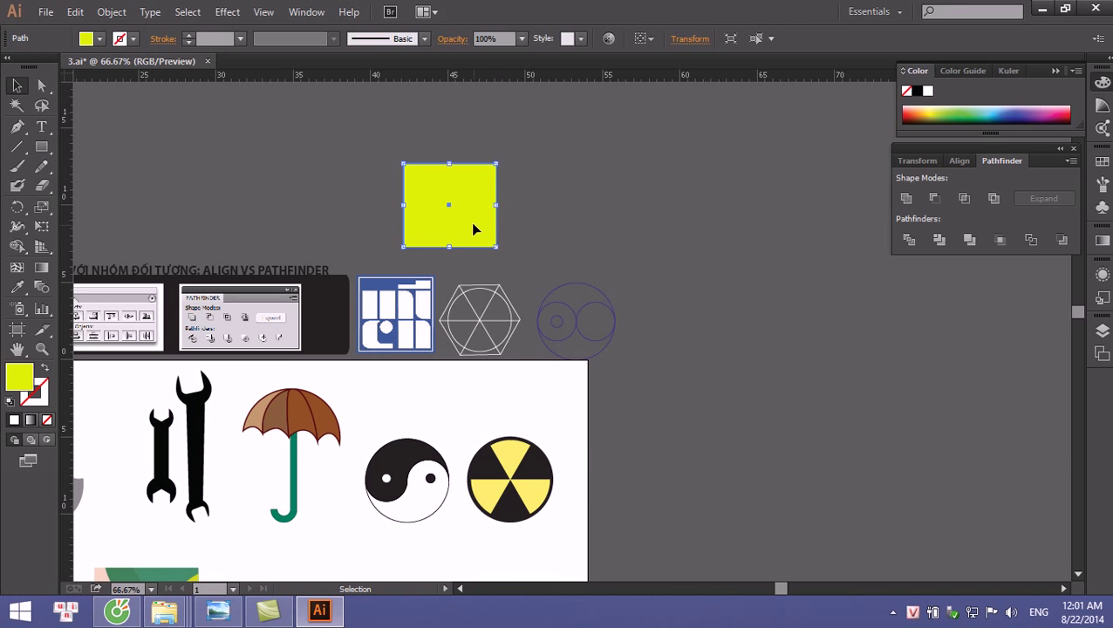
pyautogui.moveTo(450, 224)
pyautogui.mouseDown()
pyautogui.moveTo(630, 242)
pyautogui.moveTo(496, 200)
pyautogui.moveTo(661, 244)
pyautogui.mouseUp()
pyautogui.click(551, 164)
# Step: Duplicate the square to the right, enlarge the copy, and select both squares
pyautogui.click(615, 175)
pyautogui.moveTo(399, 133)
pyautogui.mouseDown()
pyautogui.moveTo(702, 220)
pyautogui.moveTo(769, 220)
pyautogui.mouseUp()
pyautogui.click(703, 256)
pyautogui.moveTo(711, 261); pyautogui.dragTo(778, 325)
pyautogui.moveTo(696, 272)
pyautogui.mouseDown()
pyautogui.moveTo(702, 234)
pyautogui.moveTo(677, 203)
pyautogui.moveTo(713, 194)
pyautogui.moveTo(621, 176)
pyautogui.mouseUp()
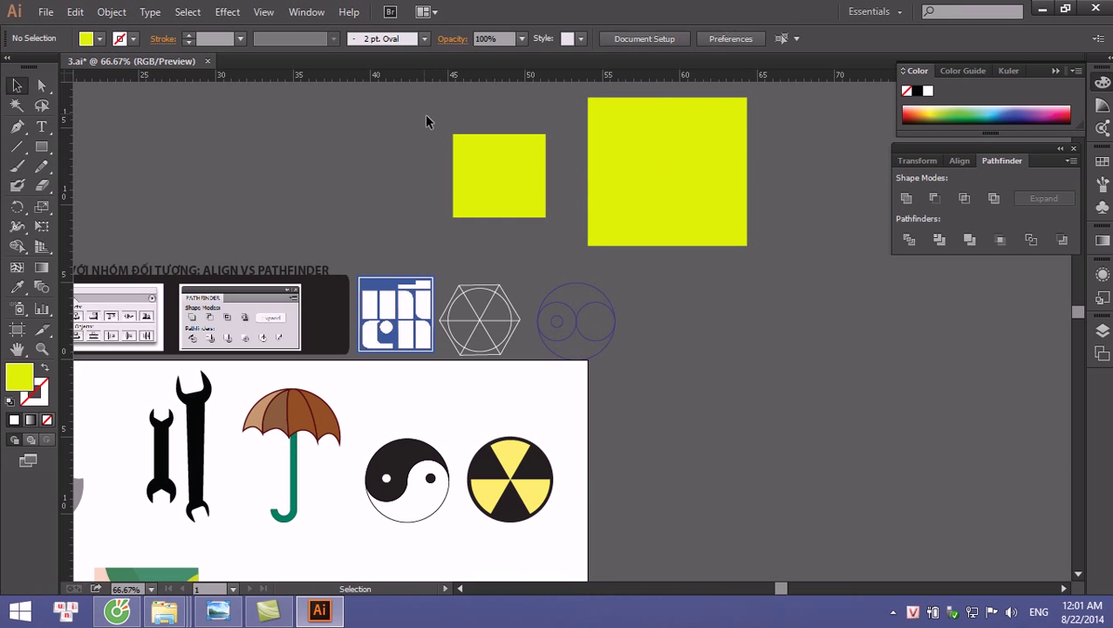
pyautogui.moveTo(424, 114); pyautogui.dragTo(708, 210)
# Step: Select both squares and align their left edges
pyautogui.click(772, 218)
pyautogui.click(458, 161)
pyautogui.click(800, 220)
pyautogui.moveTo(422, 129); pyautogui.dragTo(761, 218)
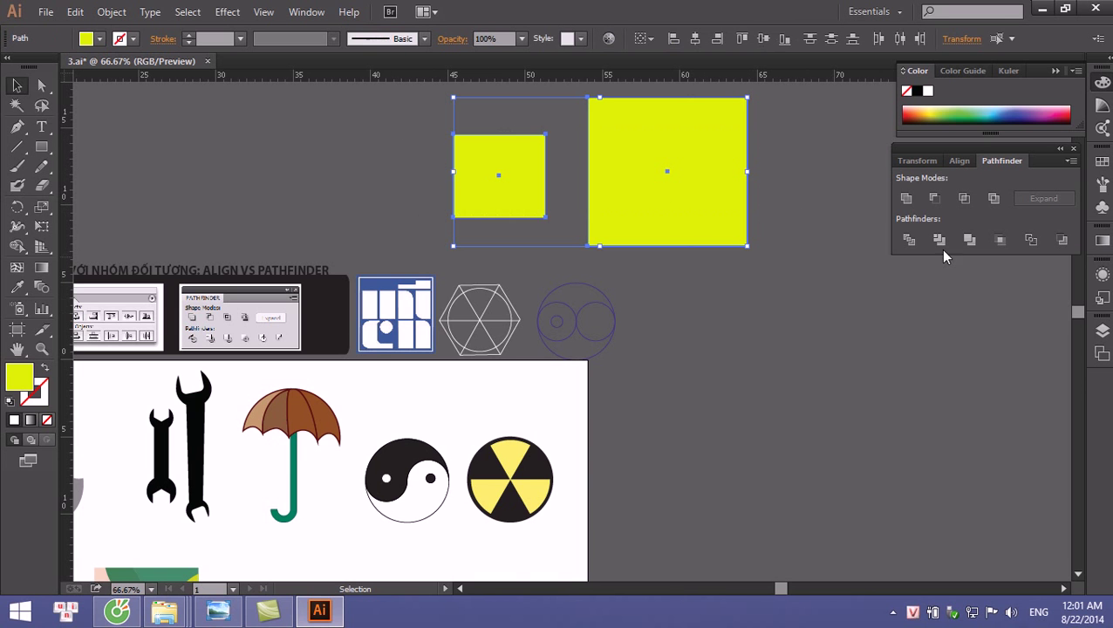
pyautogui.click(959, 161)
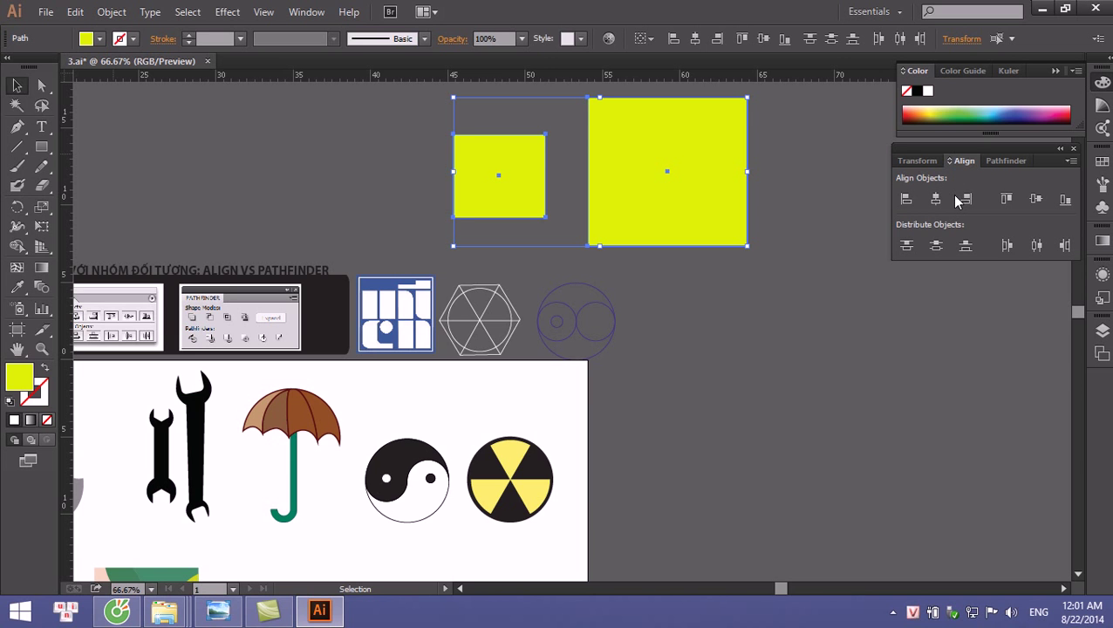
pyautogui.click(850, 179)
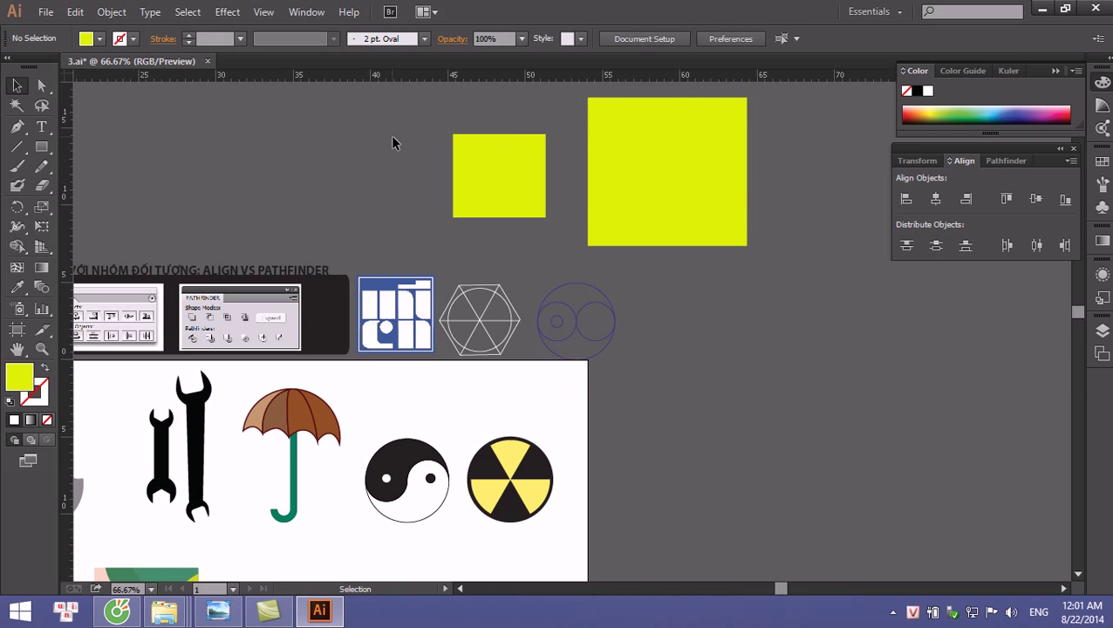
pyautogui.moveTo(392, 142); pyautogui.dragTo(822, 100)
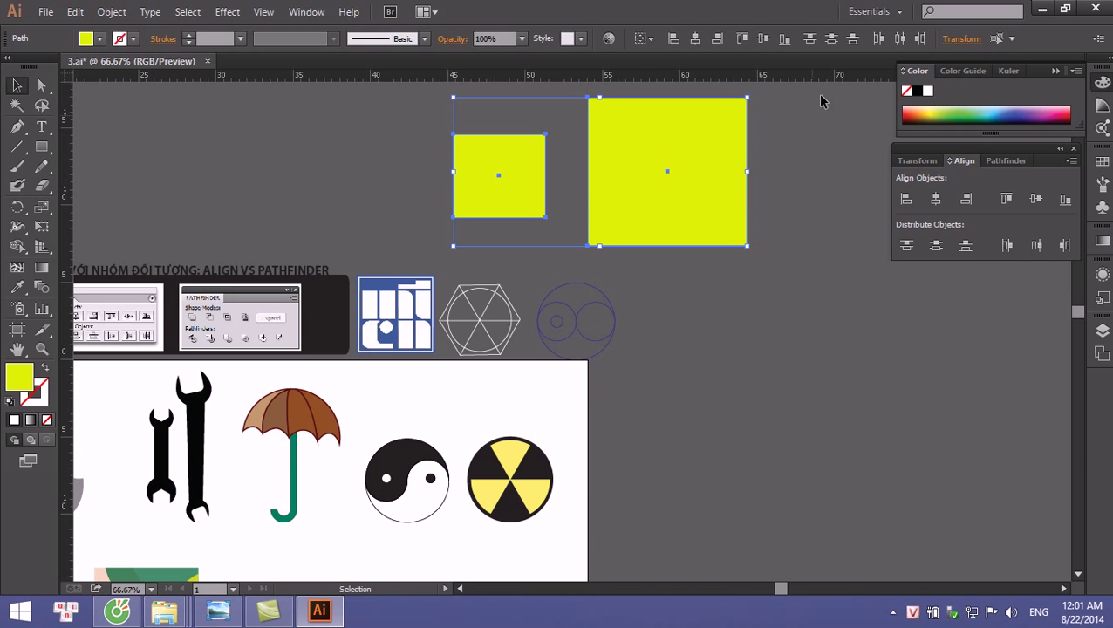
pyautogui.click(673, 39)
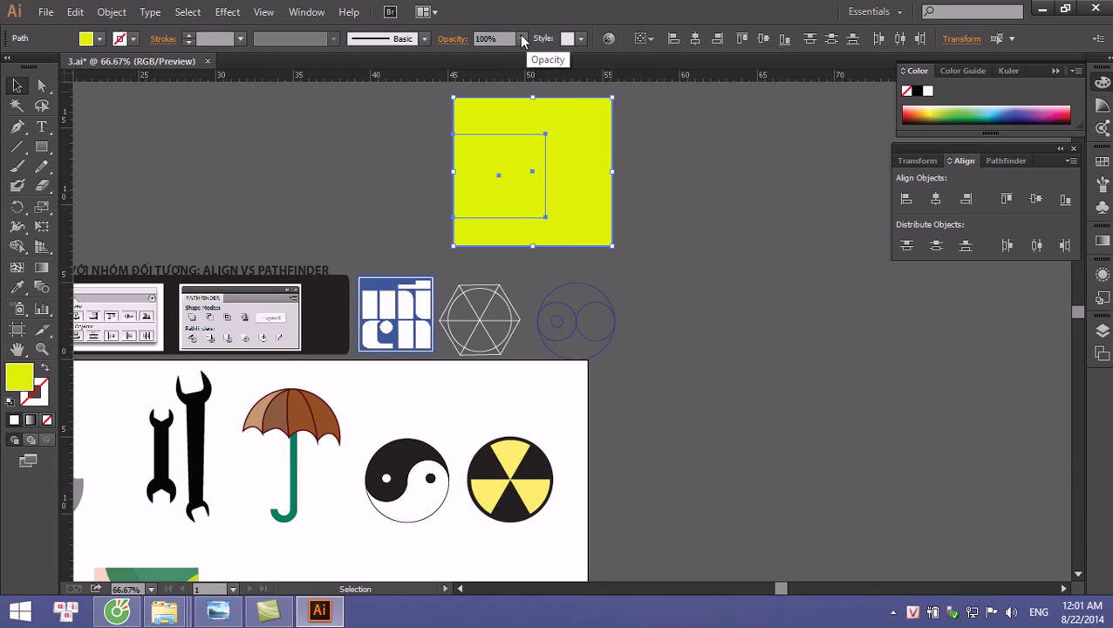
# Step: Set both squares to 50% opacity
pyautogui.click(522, 38)
pyautogui.click(548, 146)
pyautogui.moveTo(389, 149); pyautogui.dragTo(658, 203)
pyautogui.click(690, 216)
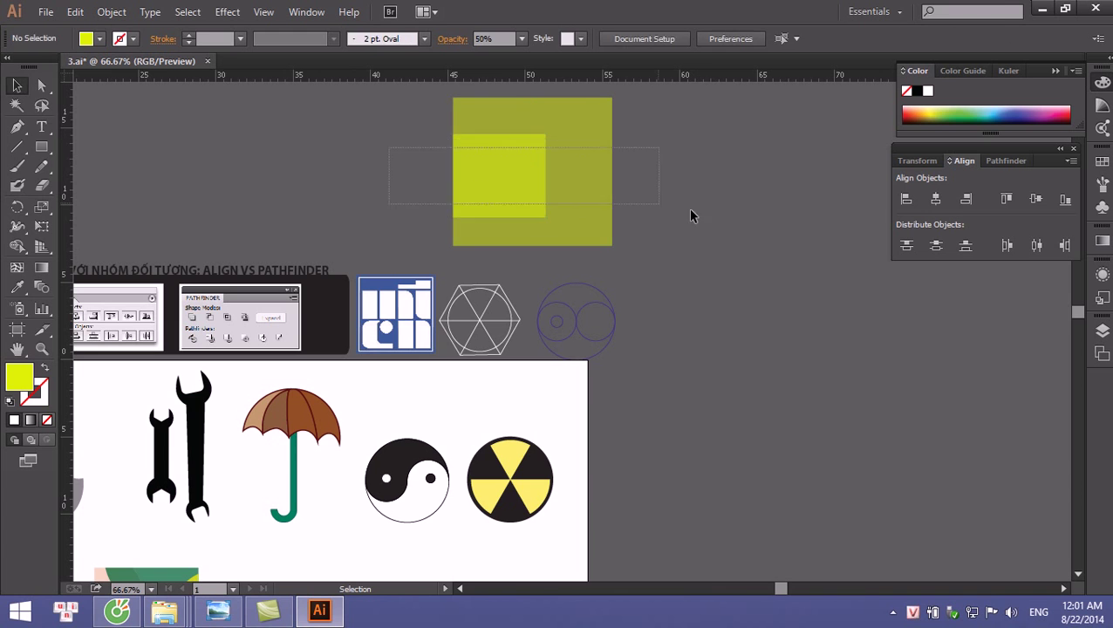
# Step: Align the small square to the big square's bottom-right corner and move the pair right
pyautogui.click(935, 200)
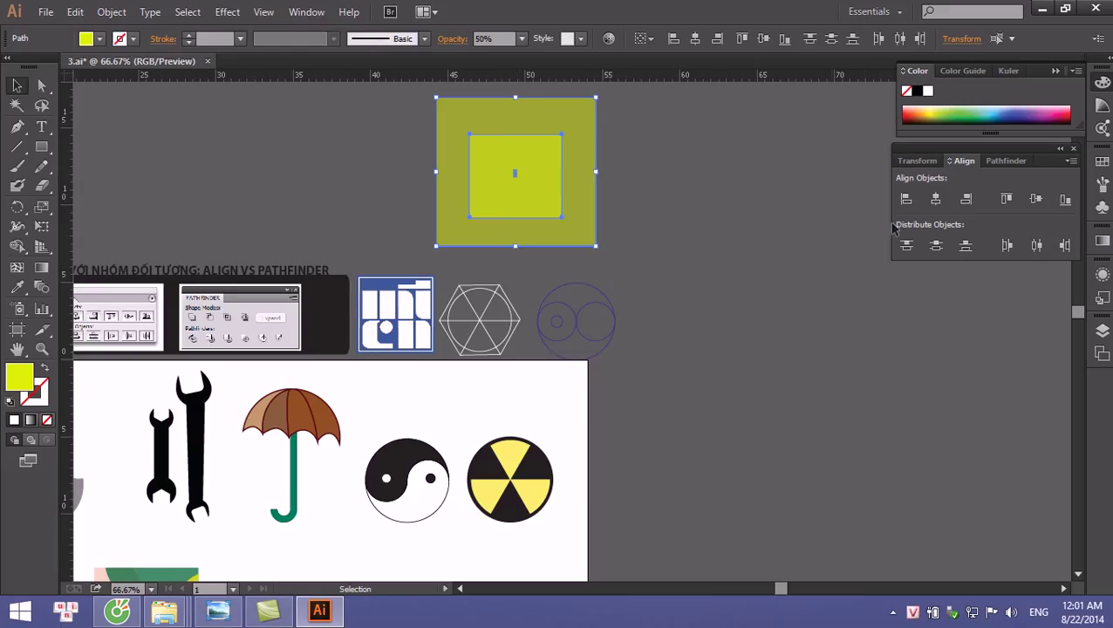
pyautogui.click(967, 200)
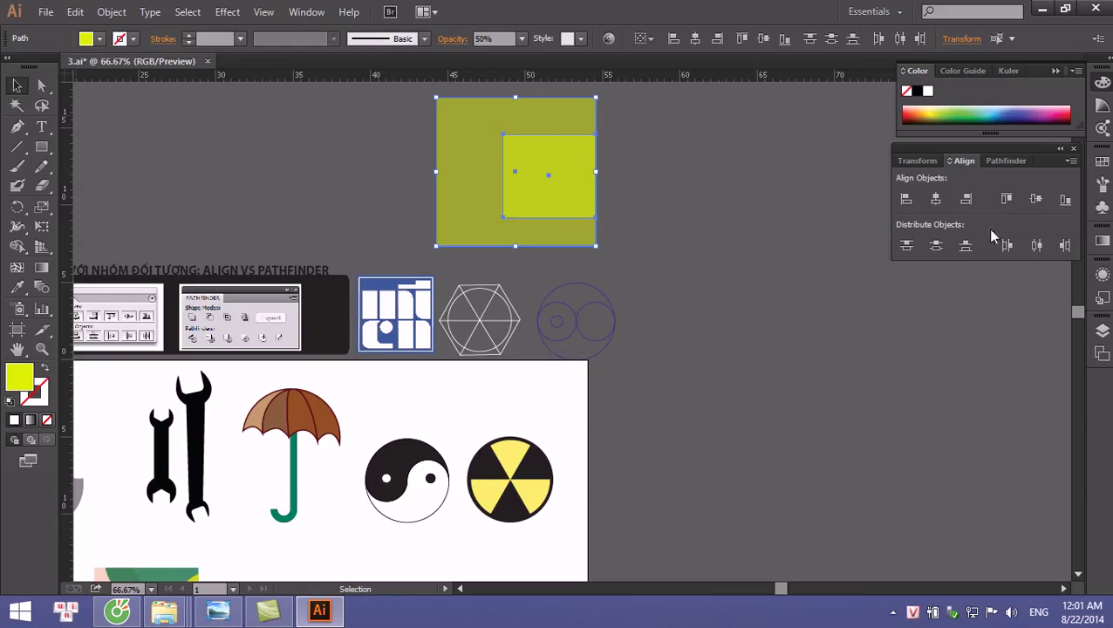
pyautogui.click(1007, 201)
pyautogui.click(1037, 200)
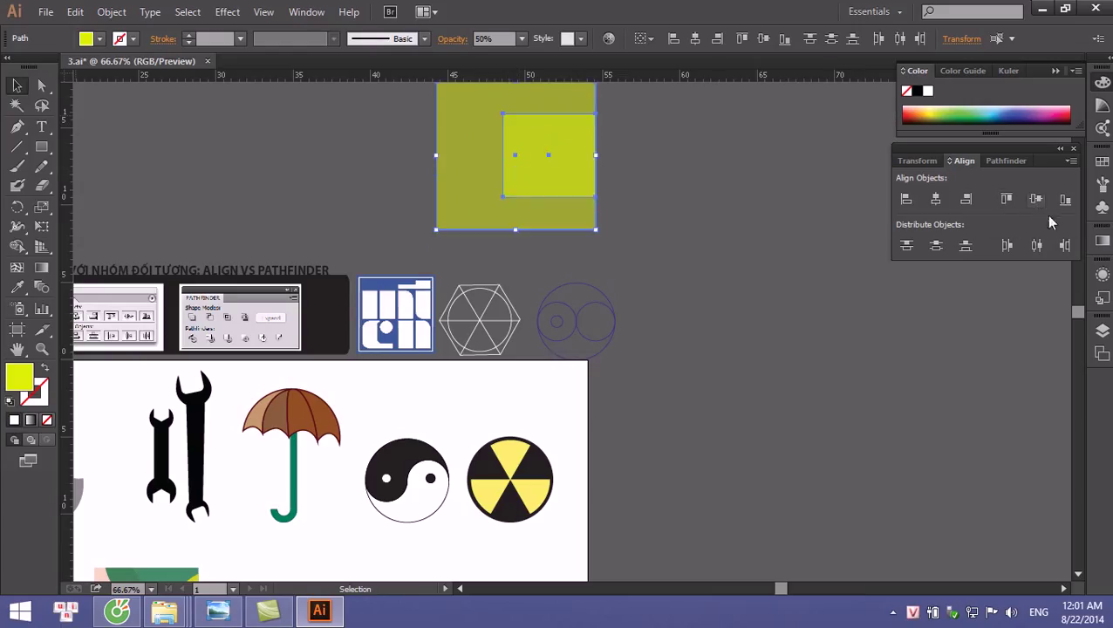
pyautogui.click(1065, 199)
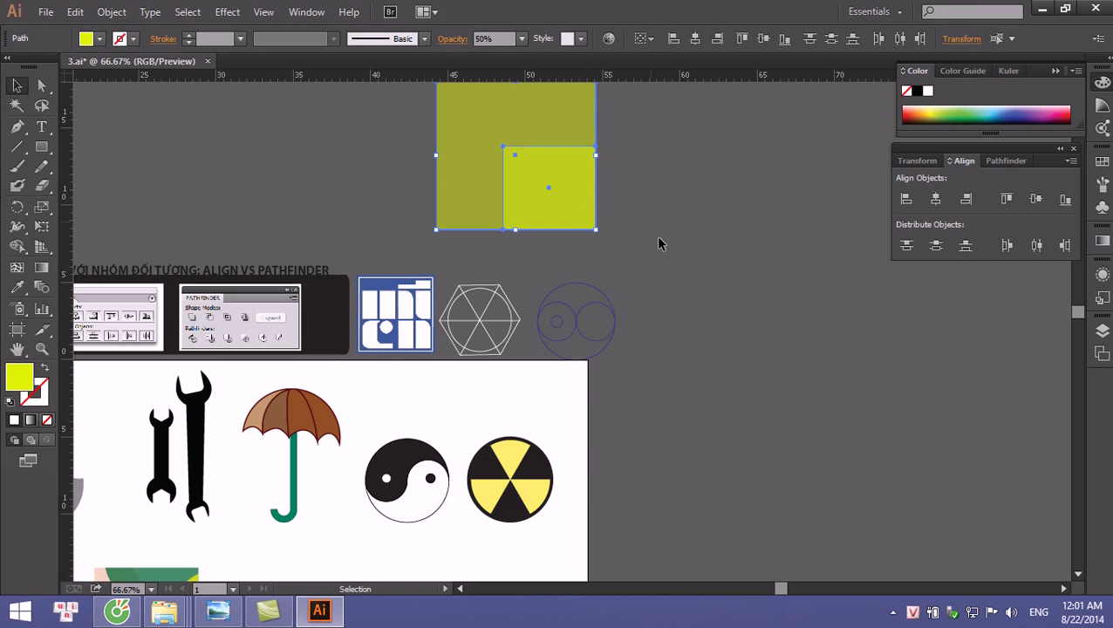
pyautogui.moveTo(585, 227); pyautogui.dragTo(730, 272)
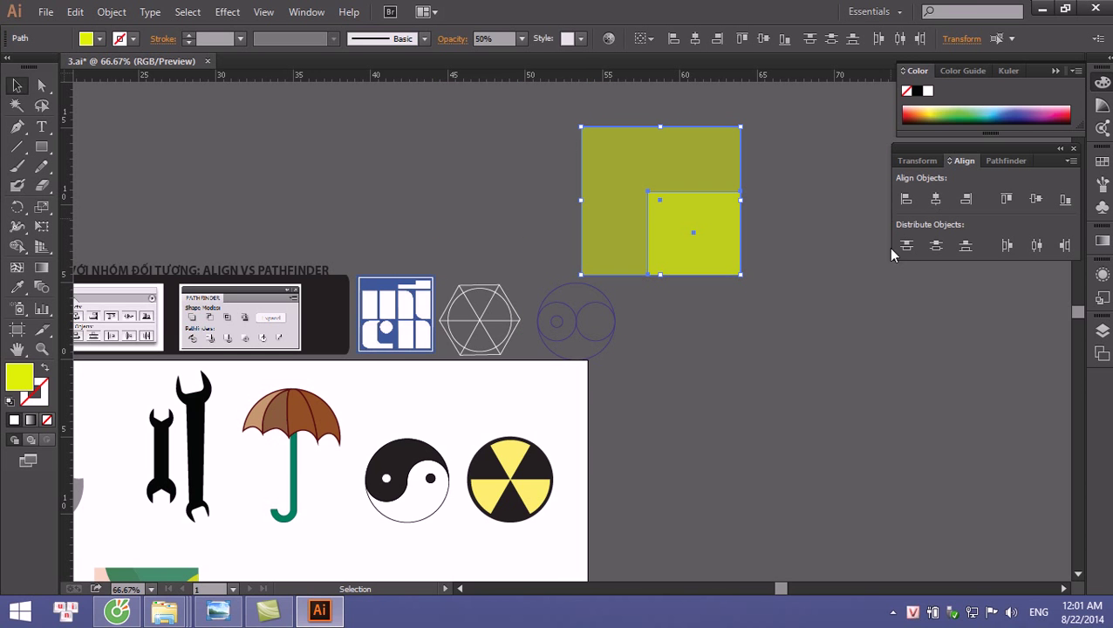
pyautogui.click(829, 266)
pyautogui.moveTo(541, 179); pyautogui.dragTo(782, 243)
# Step: Dismiss the anchor-point warning triggered by a stray Pen tool click and return to Selection
pyautogui.click(807, 259)
pyautogui.moveTo(507, 183)
pyautogui.mouseDown()
pyautogui.moveTo(783, 266)
pyautogui.moveTo(521, 247)
pyautogui.mouseUp()
pyautogui.press('p')
pyautogui.click(521, 247)
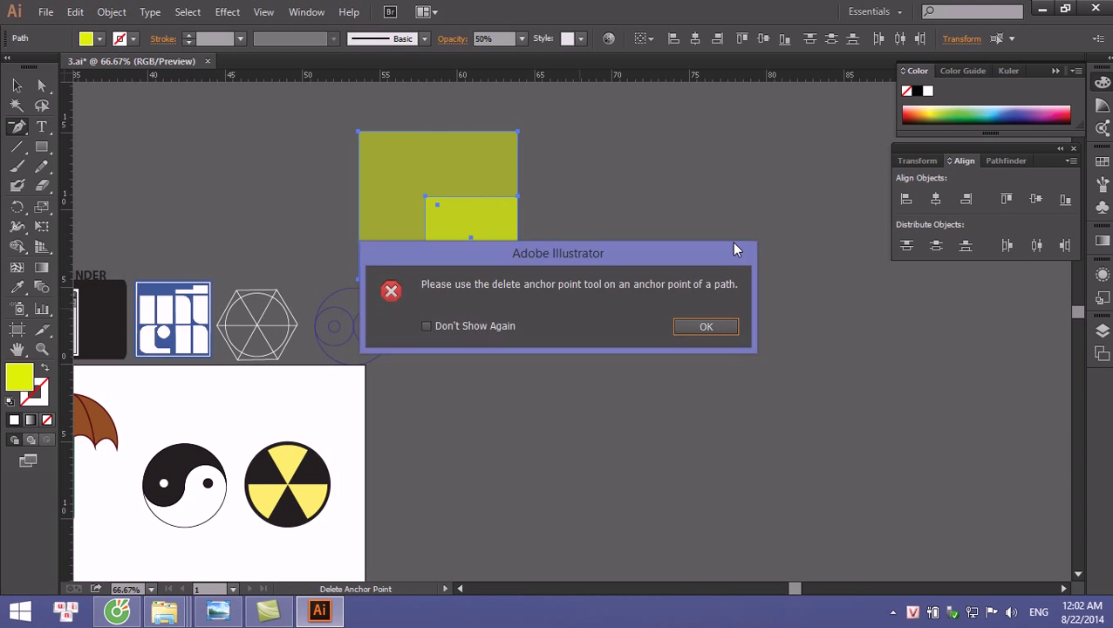
pyautogui.click(705, 327)
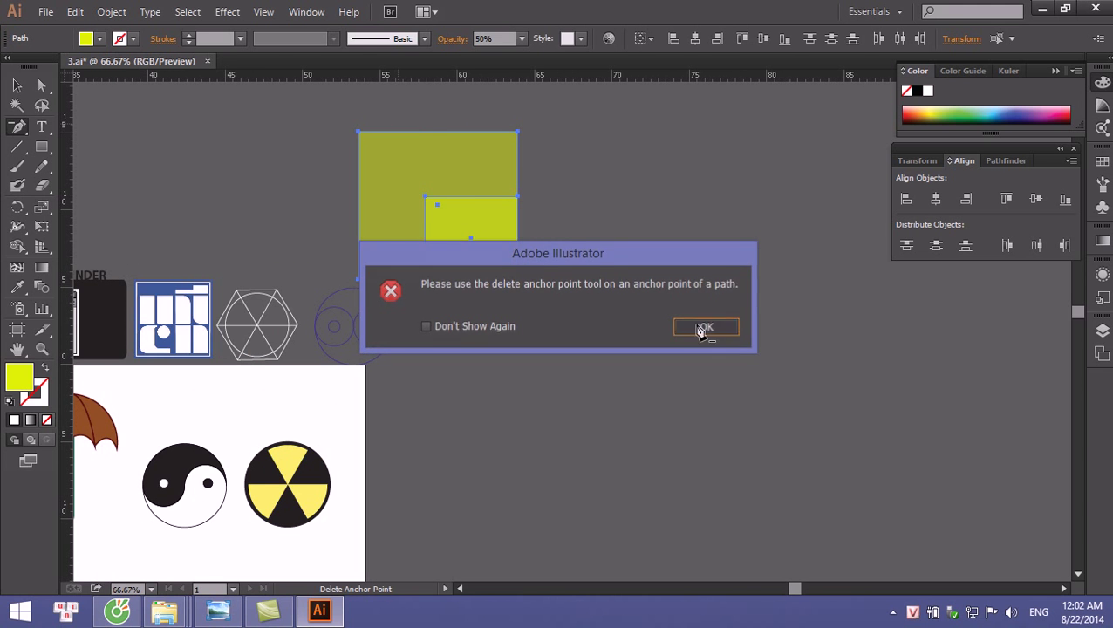
pyautogui.press('v')
# Step: Move the large square apart to the right and reposition the small square below it
pyautogui.moveTo(588, 262); pyautogui.dragTo(301, 181)
pyautogui.click(524, 254)
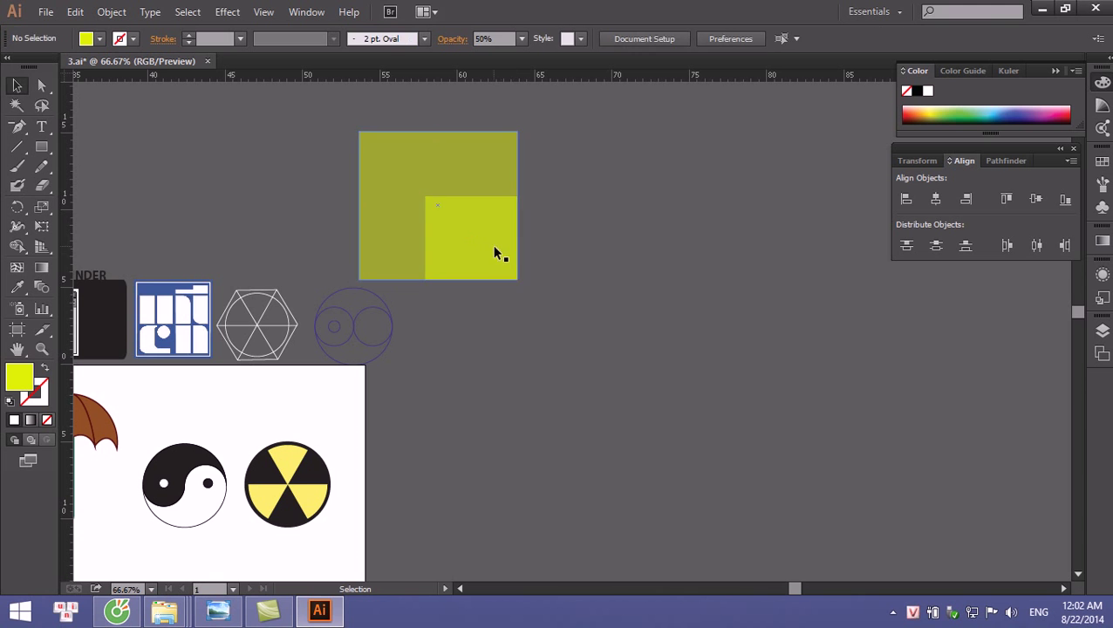
pyautogui.moveTo(497, 253); pyautogui.dragTo(768, 327)
pyautogui.moveTo(469, 227); pyautogui.dragTo(645, 419)
pyautogui.moveTo(797, 437); pyautogui.dragTo(609, 316)
# Step: Alt-drag four copies of the small square scattered below the large square
pyautogui.moveTo(498, 318)
pyautogui.mouseDown()
pyautogui.moveTo(628, 338)
pyautogui.moveTo(550, 446)
pyautogui.moveTo(666, 479)
pyautogui.moveTo(610, 542)
pyautogui.mouseUp()
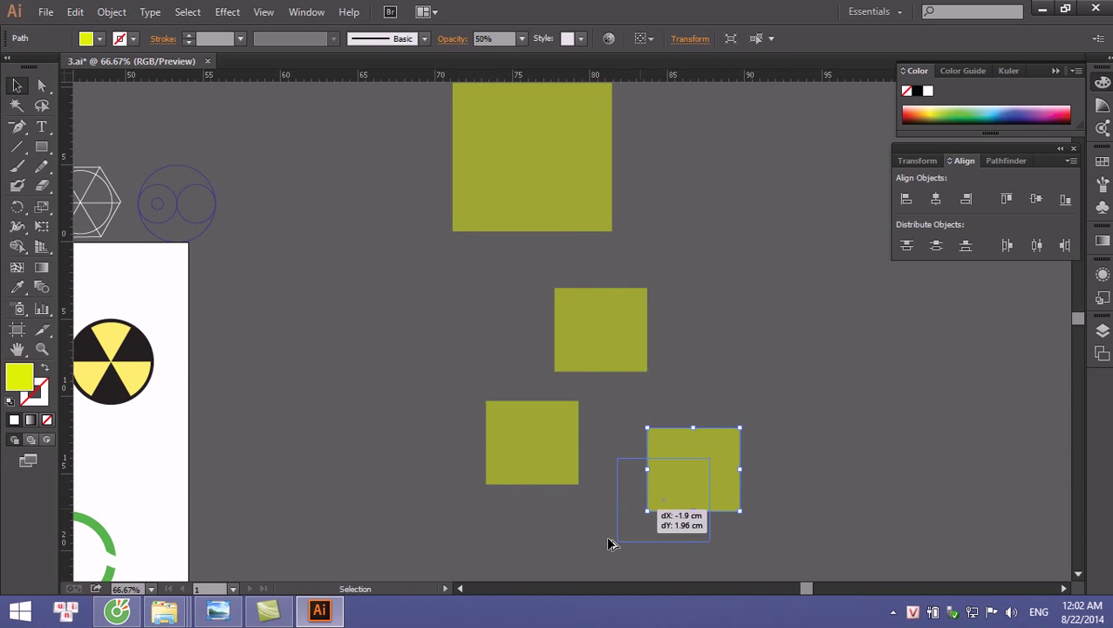
pyautogui.click(758, 377)
pyautogui.scroll(-1, 757, 378)
pyautogui.scroll(-3, 757, 378)
pyautogui.click(599, 439)
pyautogui.hotkey('ctrl', 'z')
pyautogui.scroll(-2, 604, 426)
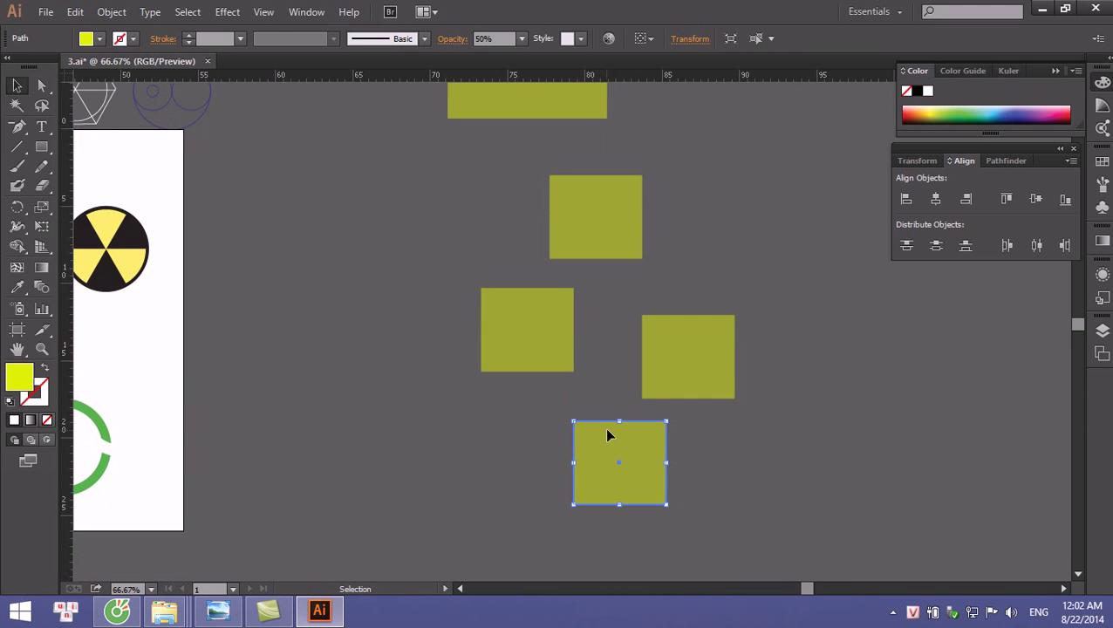
pyautogui.keyDown('alt'); pyautogui.scroll(-1, 604, 426); pyautogui.keyUp('alt')
pyautogui.keyDown('shift'); pyautogui.click(650, 377); pyautogui.keyUp('shift')
pyautogui.moveTo(722, 326); pyautogui.dragTo(703, 347)
# Step: Centre all five squares horizontally and distribute them evenly by their top edges
pyautogui.click(416, 158)
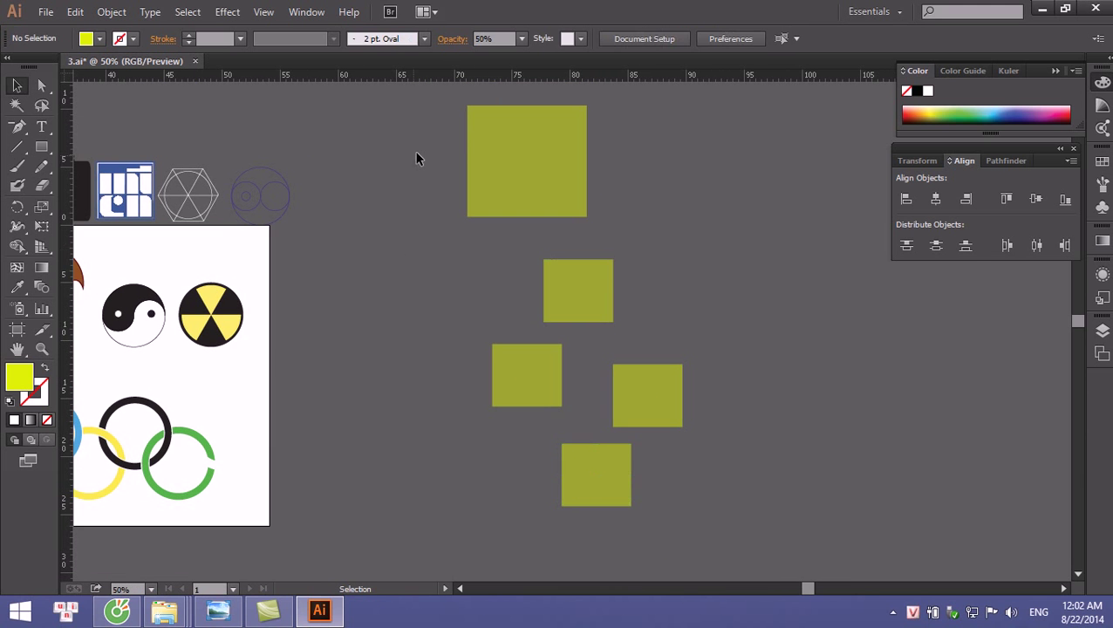
pyautogui.moveTo(682, 481); pyautogui.dragTo(682, 483)
pyautogui.click(935, 199)
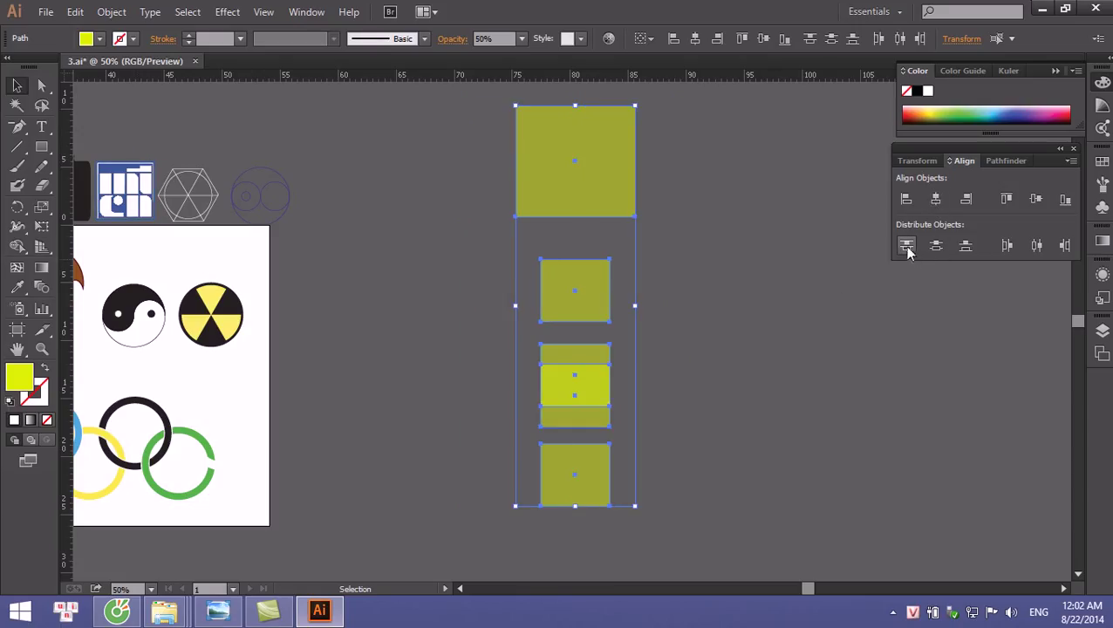
pyautogui.click(907, 247)
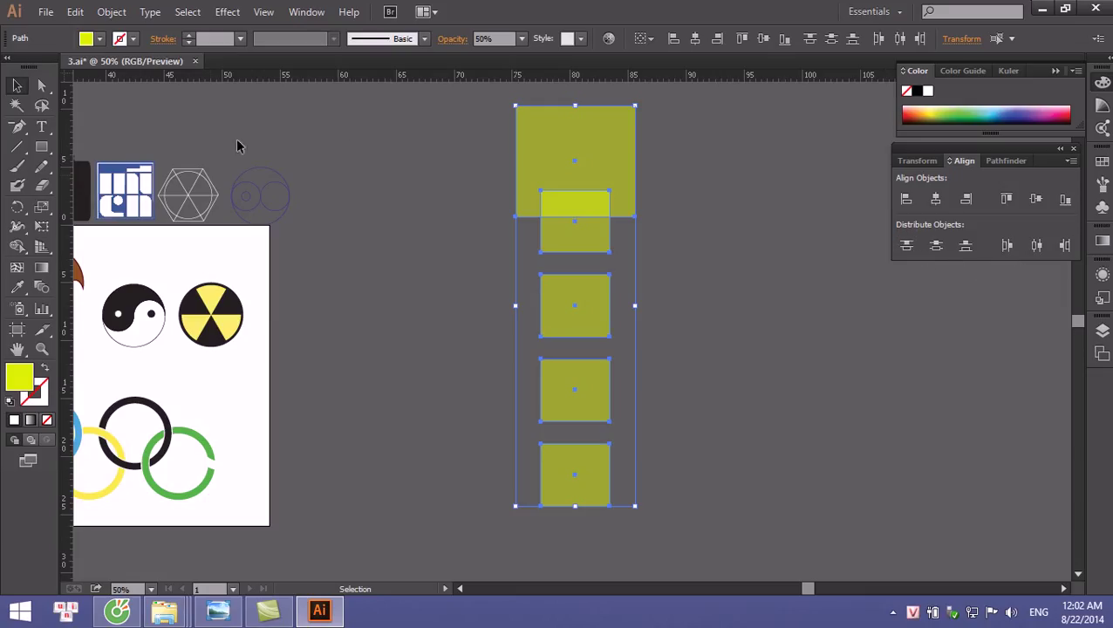
# Step: Drag horizontal guides from the top ruler to the tops of the squares
pyautogui.moveTo(446, 105); pyautogui.dragTo(448, 106)
pyautogui.moveTo(504, 76); pyautogui.dragTo(504, 187)
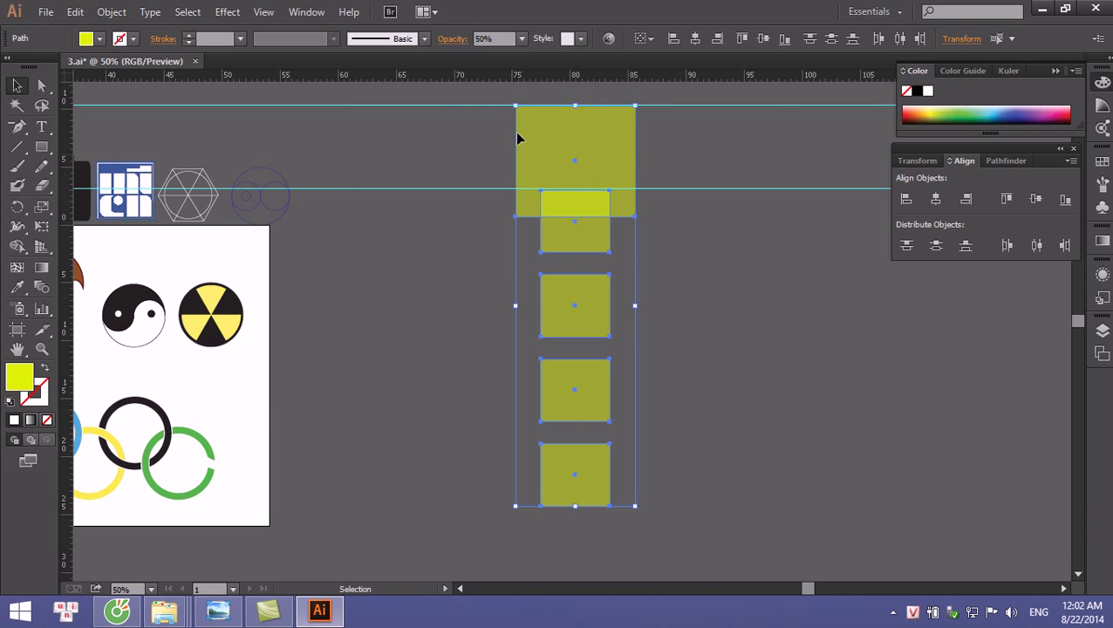
pyautogui.moveTo(538, 83); pyautogui.dragTo(527, 272)
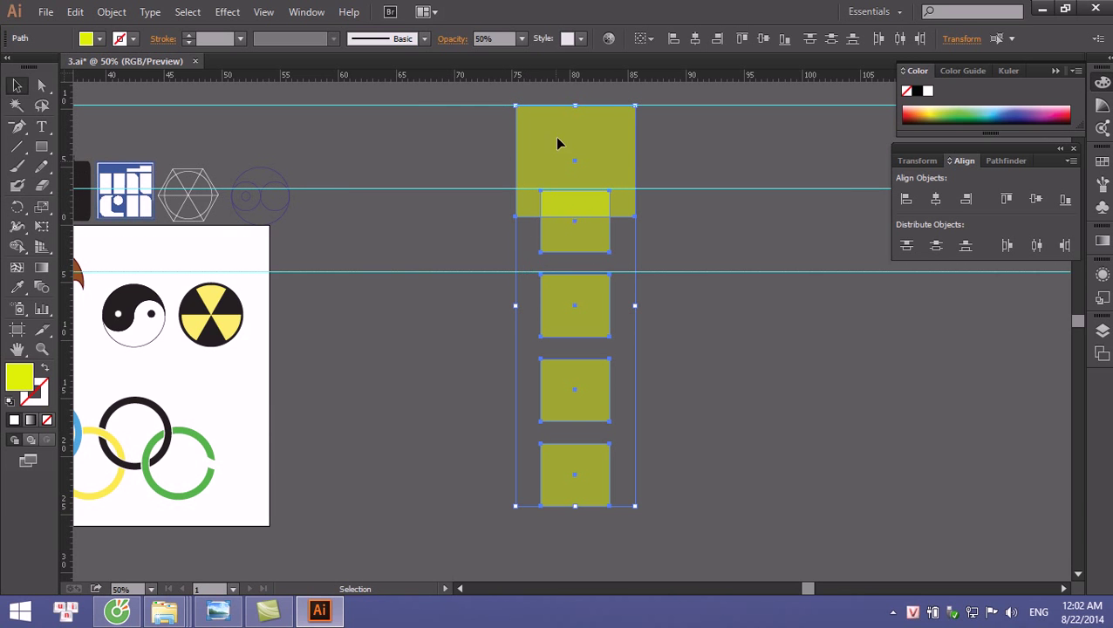
pyautogui.moveTo(567, 80); pyautogui.dragTo(550, 358)
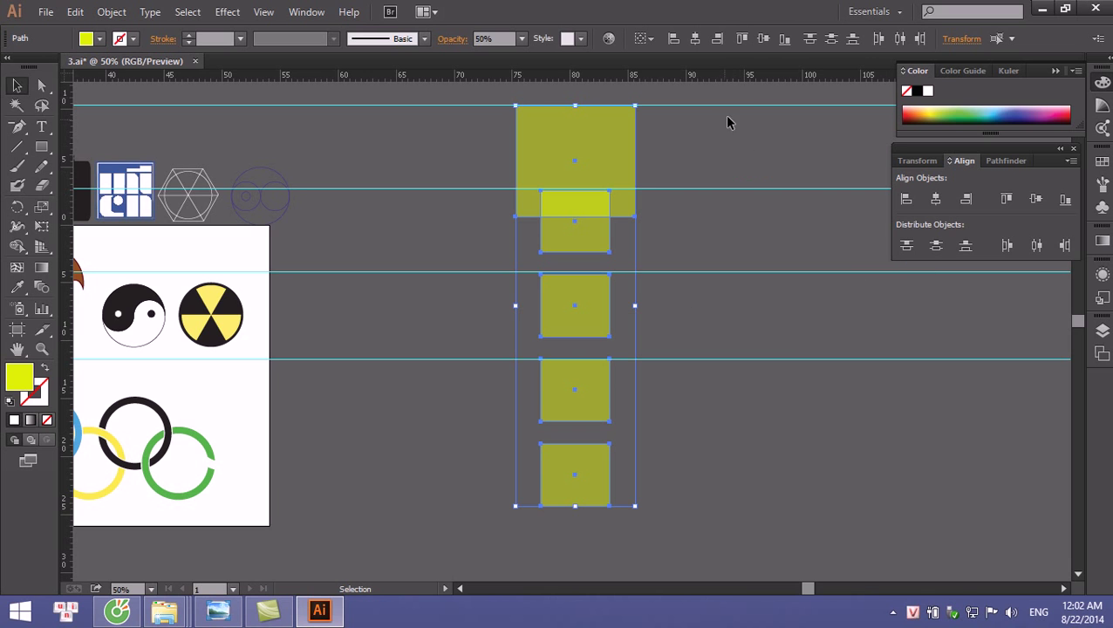
pyautogui.click(804, 397)
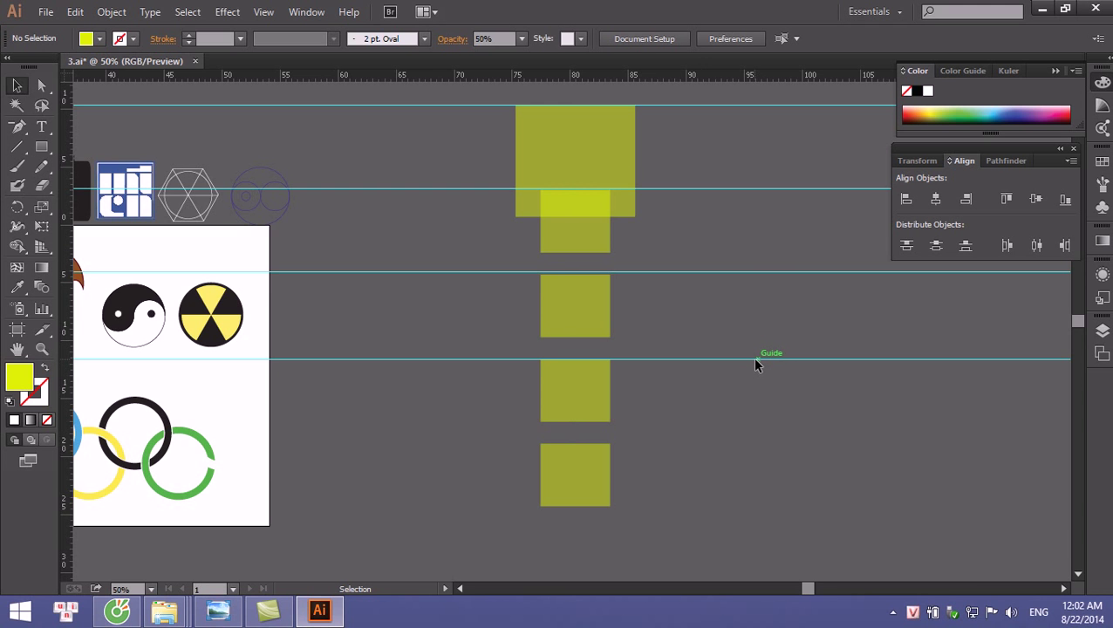
# Step: Hide the guides and redistribute the squares by vertical centre, then by bottom edge
pyautogui.click(264, 12)
pyautogui.moveTo(325, 458)
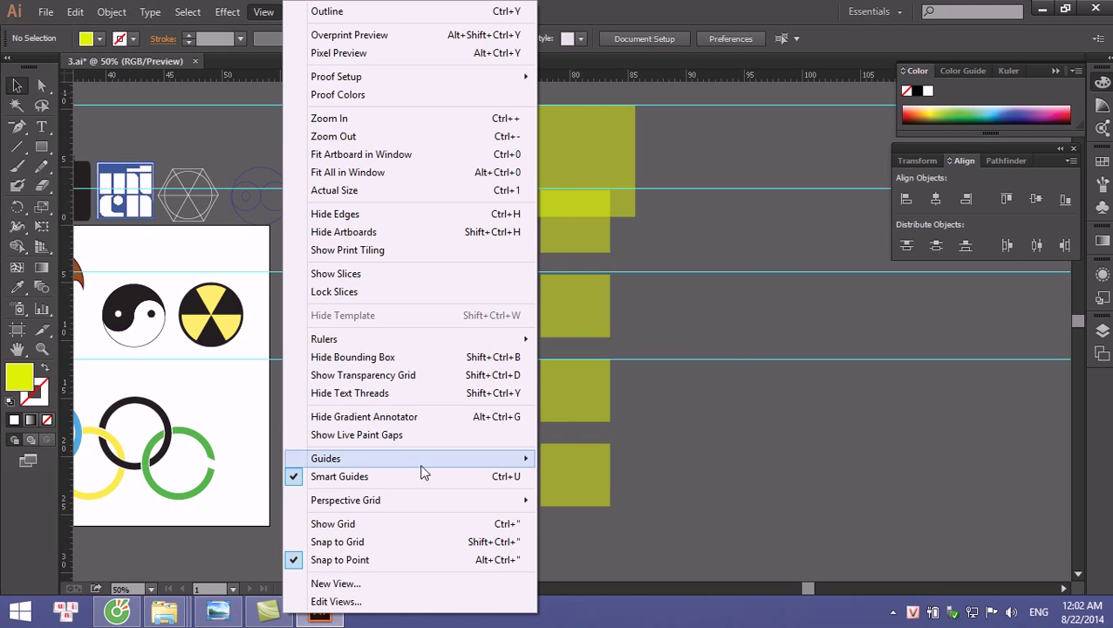
pyautogui.click(590, 465)
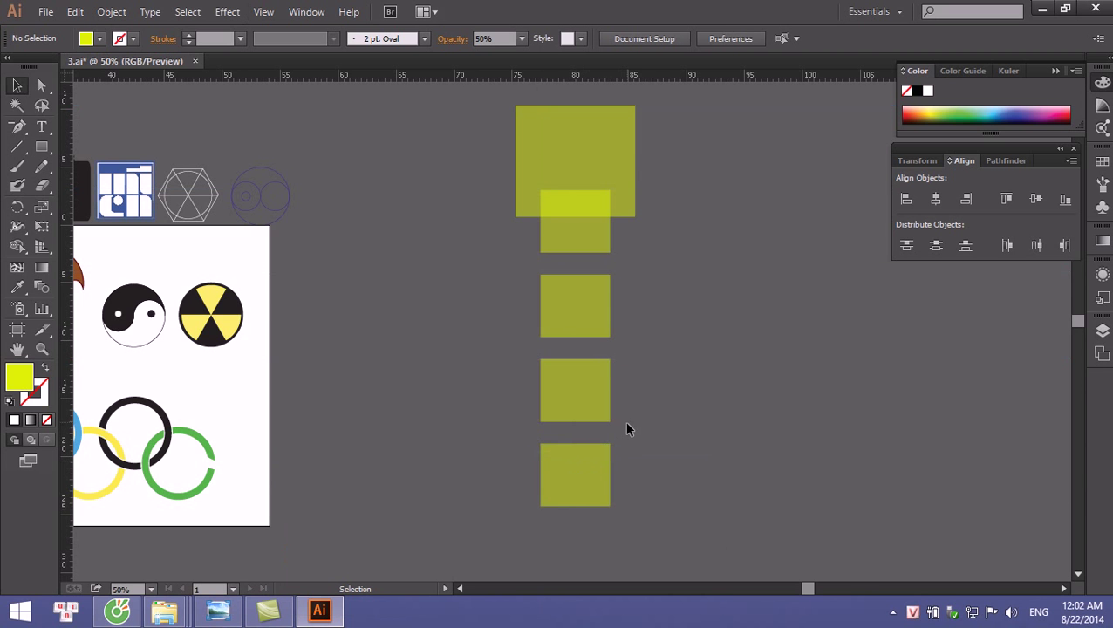
pyautogui.moveTo(679, 456); pyautogui.dragTo(798, 408)
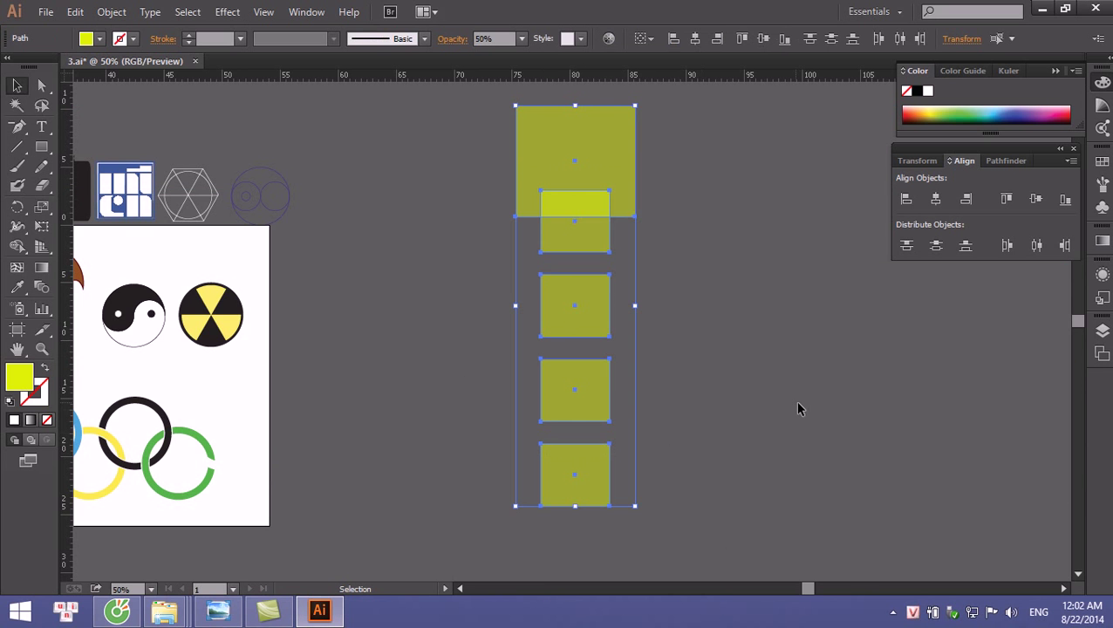
pyautogui.click(936, 245)
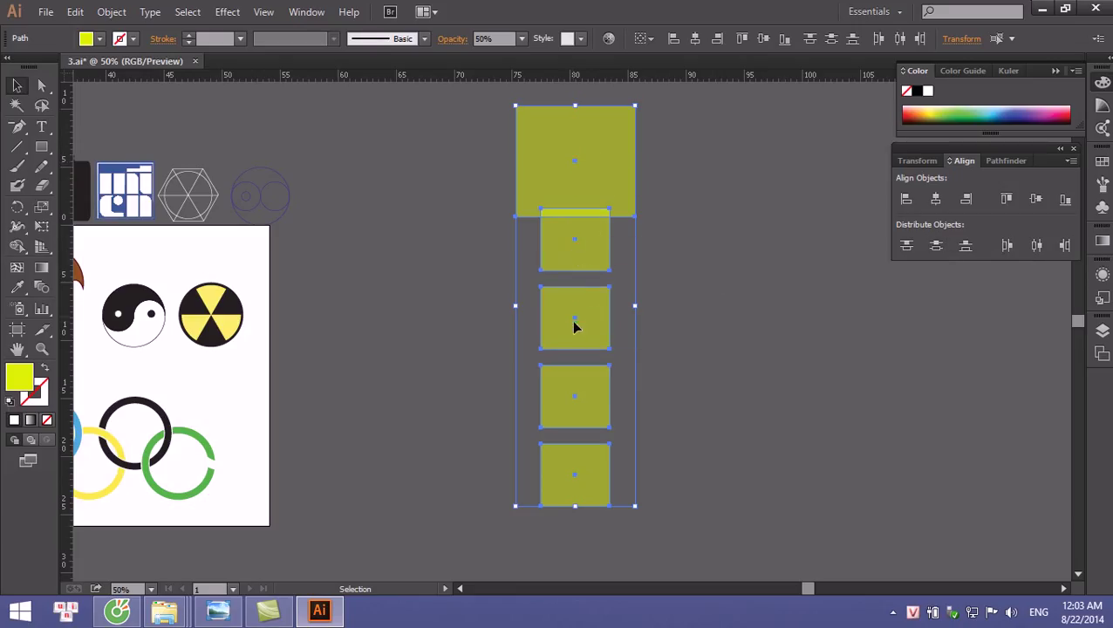
pyautogui.click(966, 245)
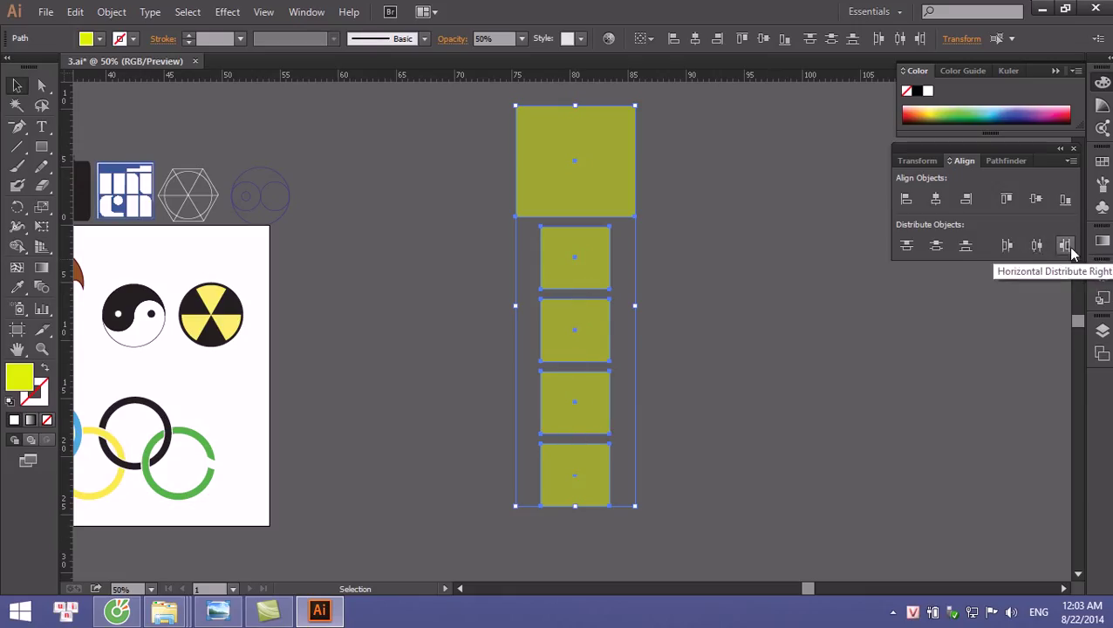
# Step: Select the column of squares and delete them
pyautogui.moveTo(434, 137)
pyautogui.mouseDown()
pyautogui.moveTo(628, 398)
pyautogui.moveTo(680, 434)
pyautogui.moveTo(664, 487)
pyautogui.mouseUp()
pyautogui.click(482, 224)
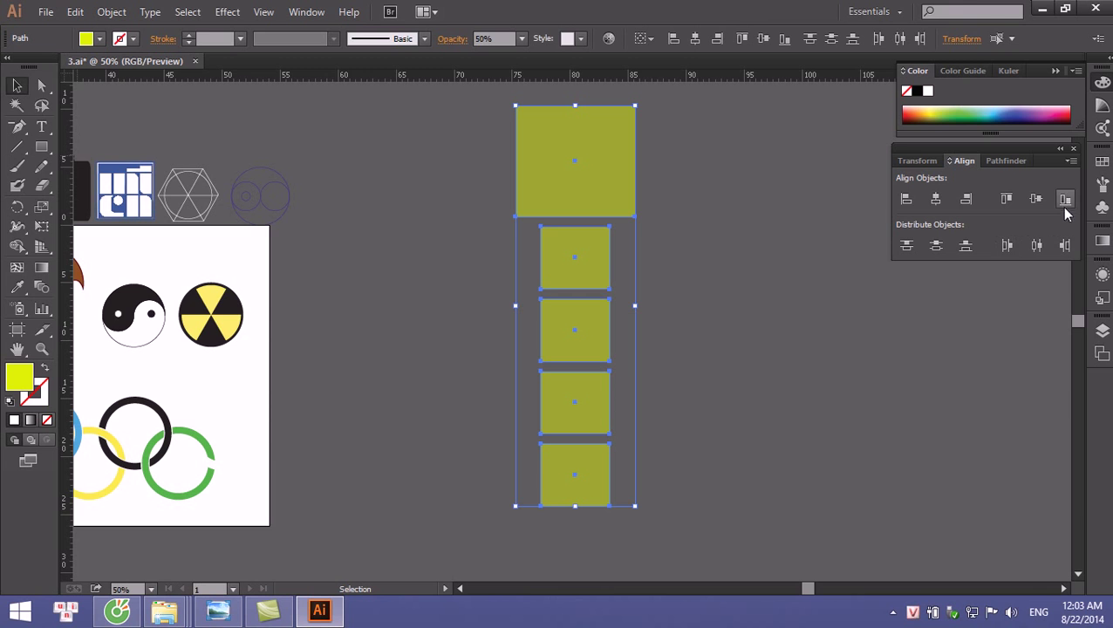
pyautogui.press('Delete')
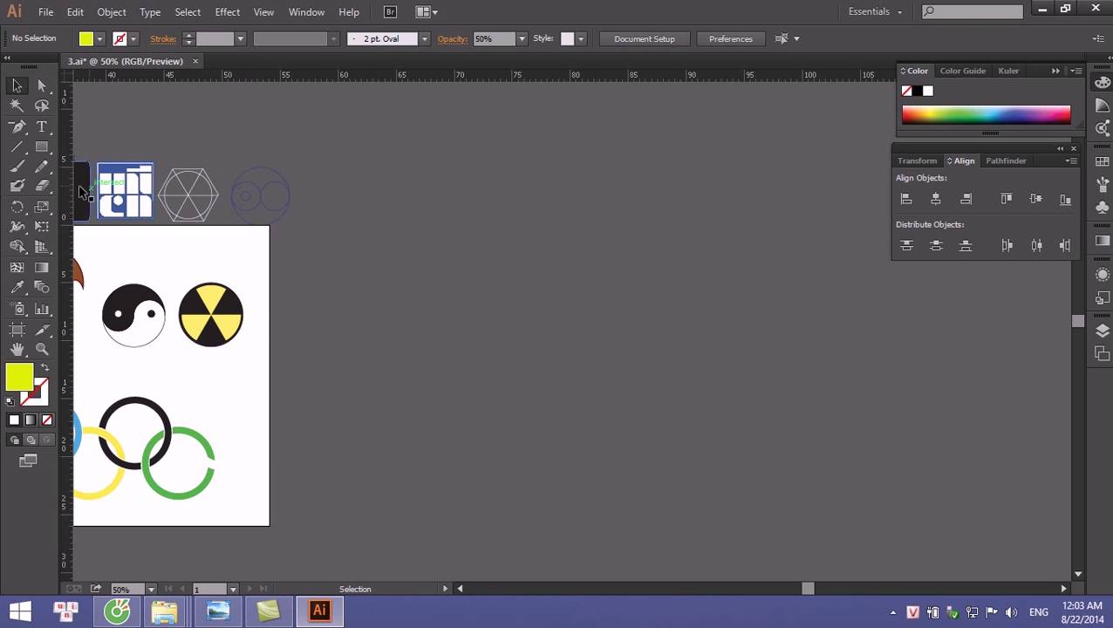
# Step: Draw a new large yellow rectangle and move it up and left
pyautogui.click(41, 147)
pyautogui.moveTo(471, 158); pyautogui.dragTo(656, 315)
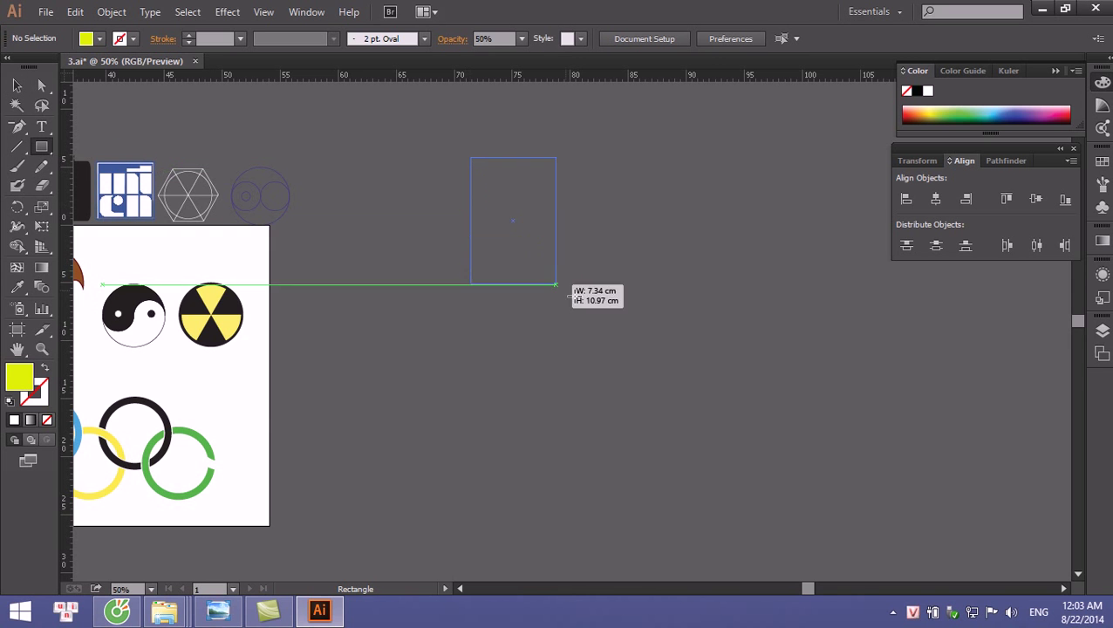
pyautogui.press('v')
pyautogui.moveTo(606, 218)
pyautogui.mouseDown()
pyautogui.moveTo(526, 278)
pyautogui.moveTo(737, 406)
pyautogui.mouseUp()
# Step: Make three smaller copies scattered below it and select all four squares
pyautogui.moveTo(755, 269)
pyautogui.mouseDown()
pyautogui.moveTo(684, 316)
pyautogui.moveTo(663, 348)
pyautogui.moveTo(765, 275)
pyautogui.mouseUp()
pyautogui.moveTo(738, 321); pyautogui.dragTo(885, 428)
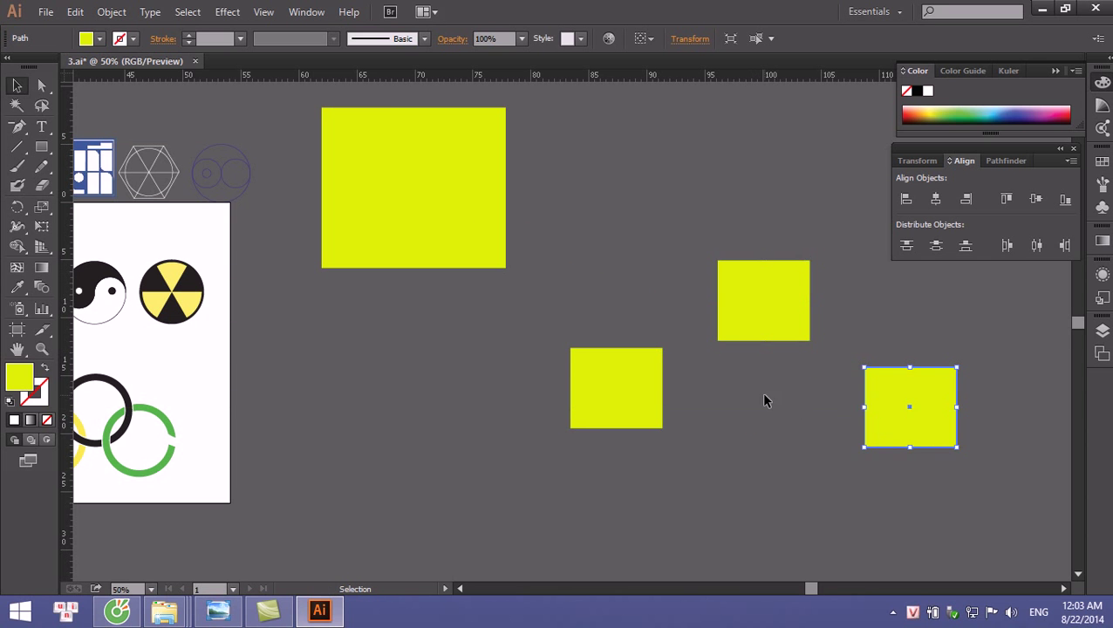
pyautogui.click(703, 349)
pyautogui.scroll(-1, 642, 301)
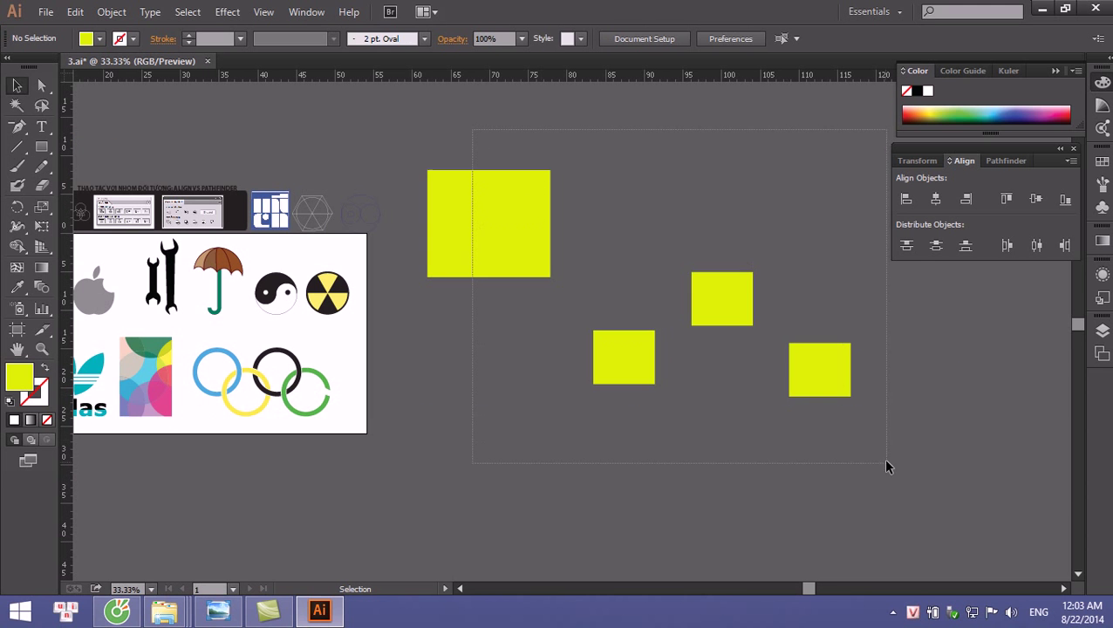
pyautogui.moveTo(609, 301); pyautogui.dragTo(887, 463)
# Step: Undo a trial horizontal centring and turn on Show Options in the Align panel
pyautogui.click(935, 199)
pyautogui.hotkey('ctrl', 'z')
pyautogui.click(1071, 161)
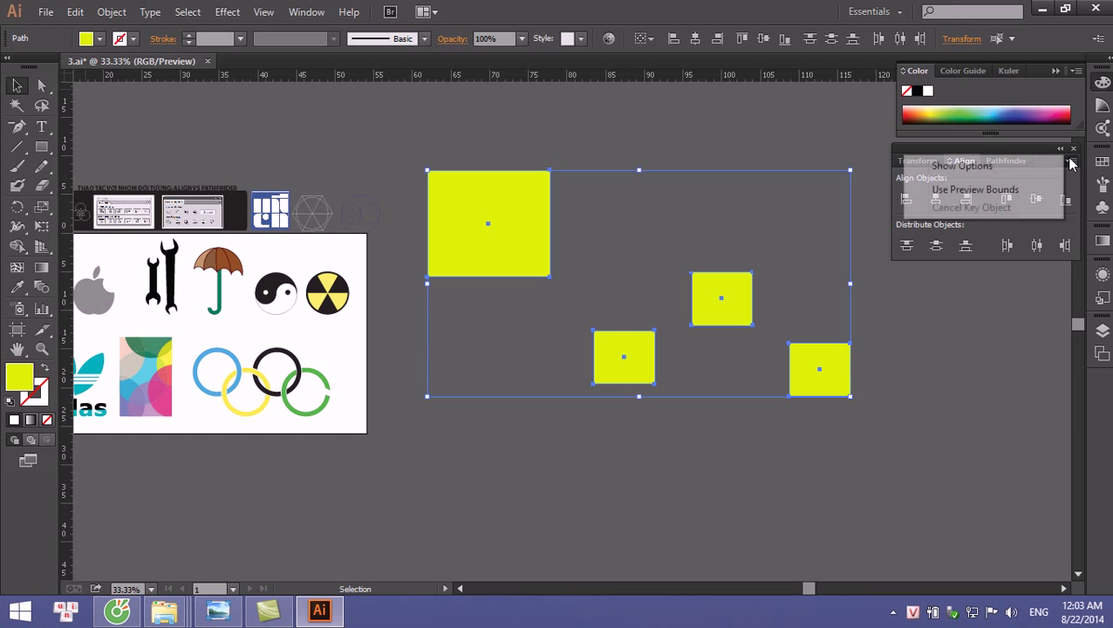
pyautogui.click(1028, 166)
# Step: Try centring the squares relative to the artboard, then undo it
pyautogui.click(1062, 292)
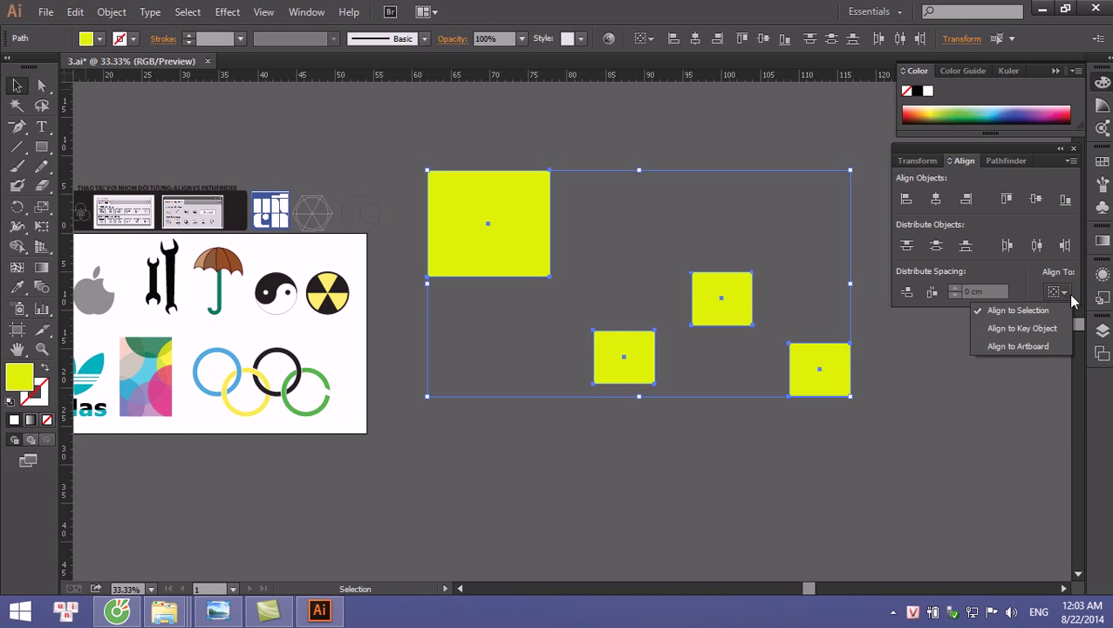
pyautogui.click(864, 439)
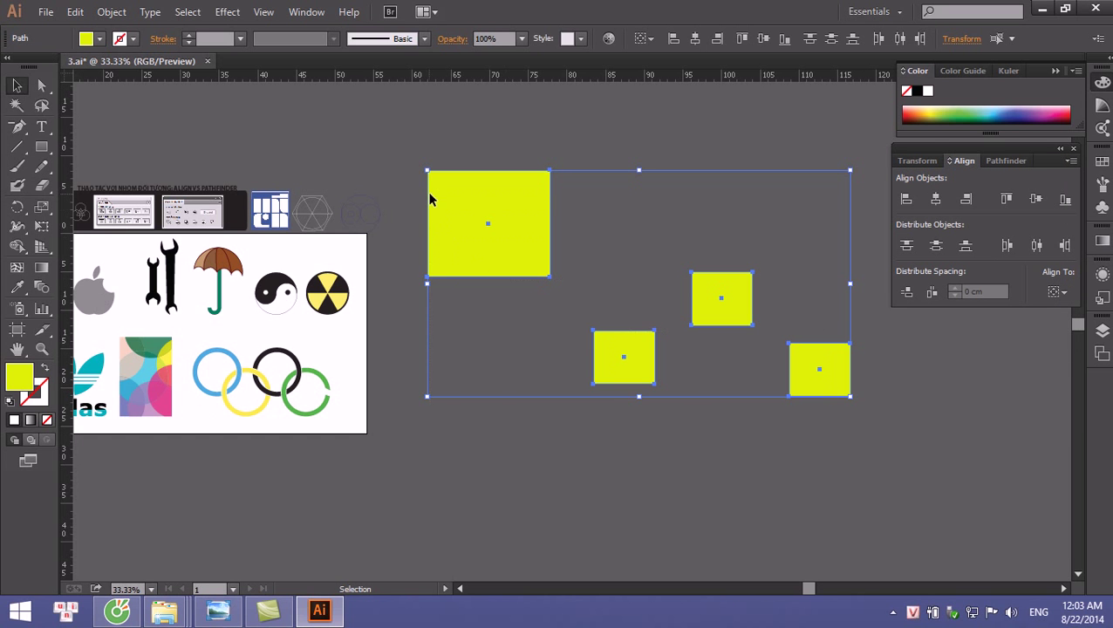
pyautogui.click(517, 136)
pyautogui.moveTo(492, 132); pyautogui.dragTo(852, 514)
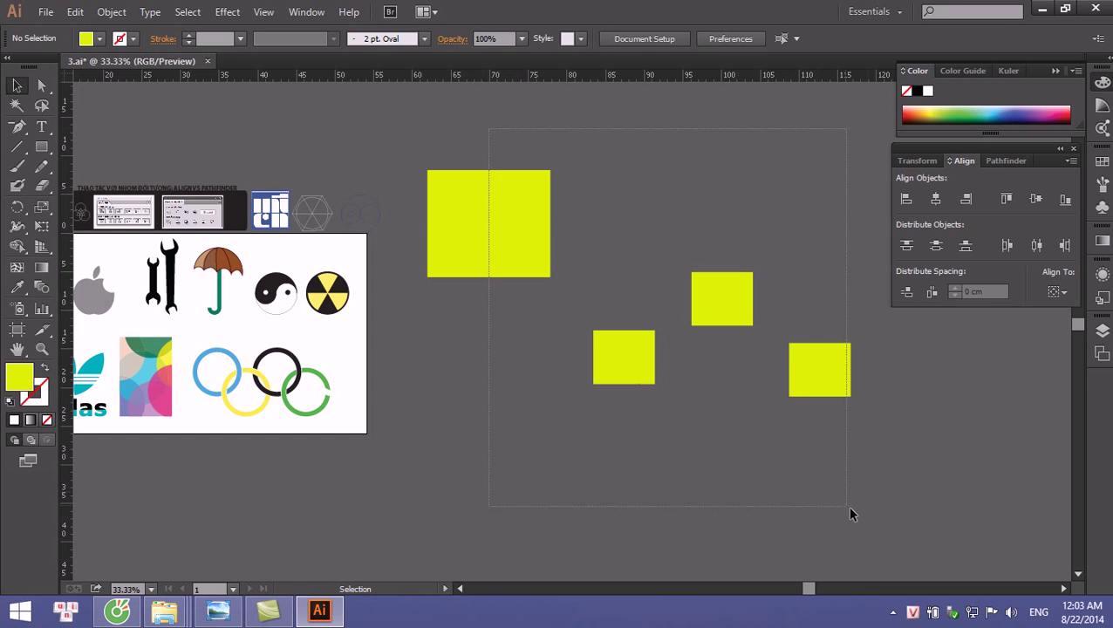
pyautogui.click(1057, 292)
pyautogui.click(1017, 346)
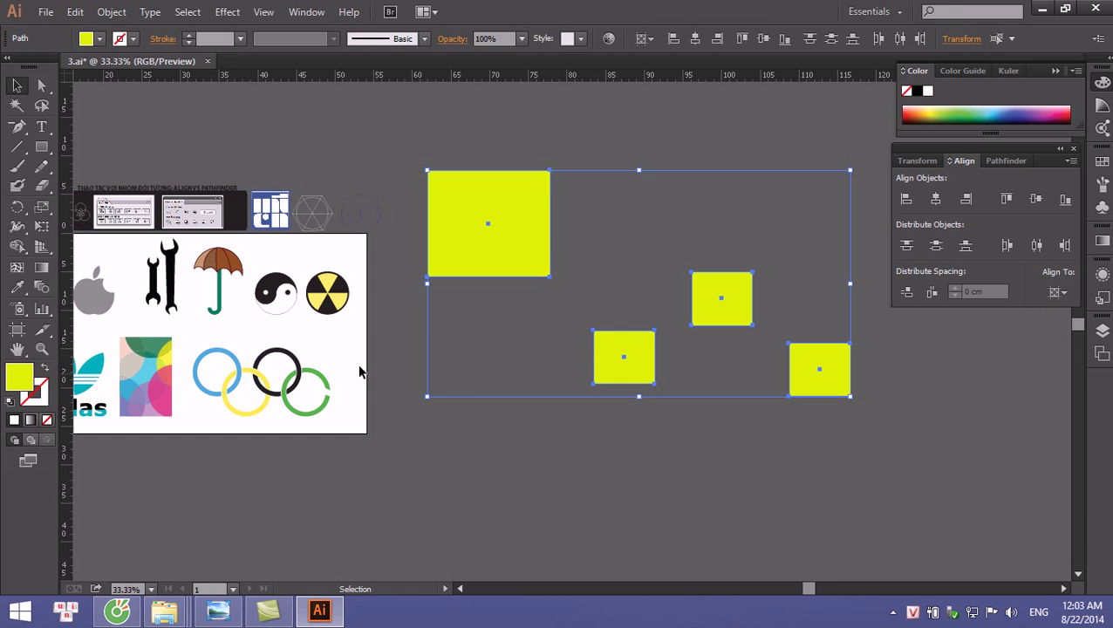
pyautogui.moveTo(360, 372); pyautogui.dragTo(480, 364)
pyautogui.click(935, 199)
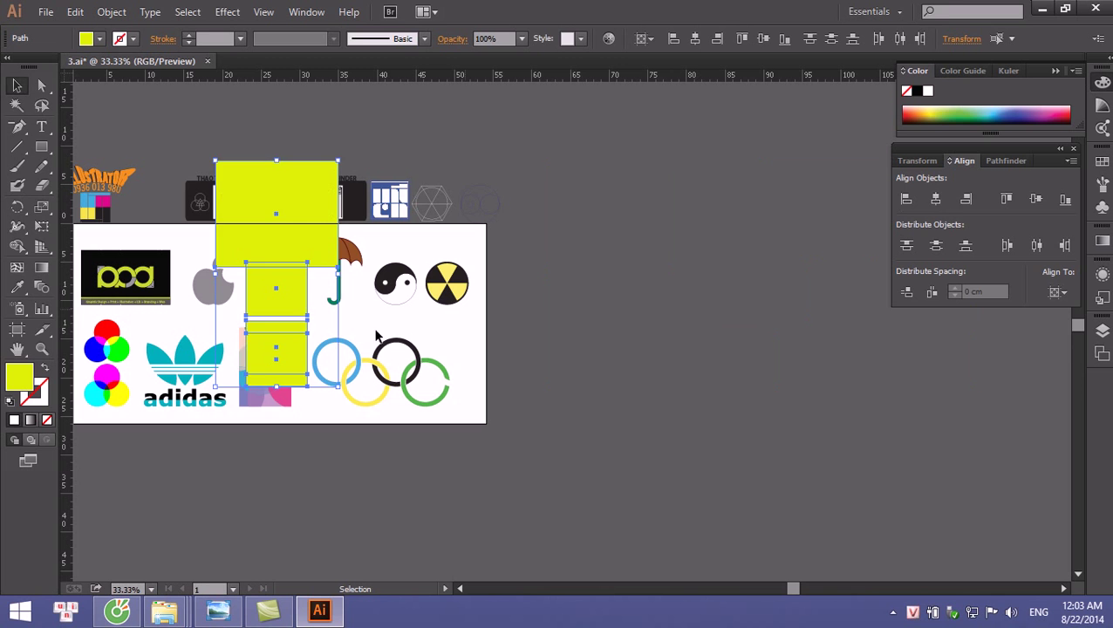
pyautogui.hotkey('ctrl', 'z')
# Step: Set Align To Key Object with the large square as key, then centre horizontally
pyautogui.click(1058, 292)
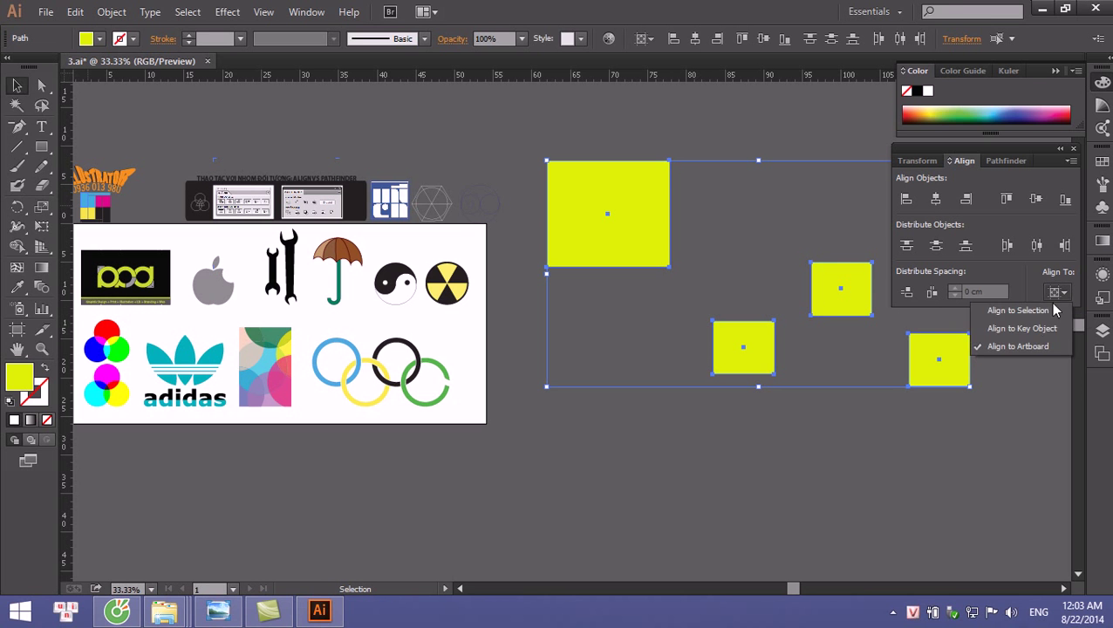
pyautogui.click(1032, 336)
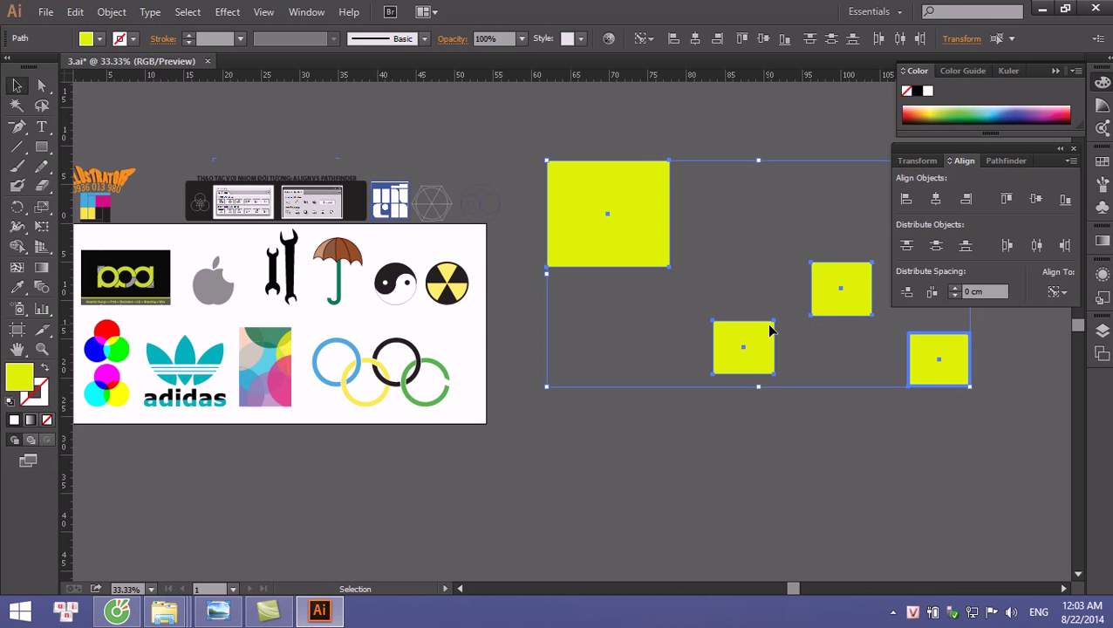
pyautogui.press('space')
pyautogui.moveTo(831, 358); pyautogui.dragTo(824, 395)
pyautogui.click(526, 276)
pyautogui.click(936, 199)
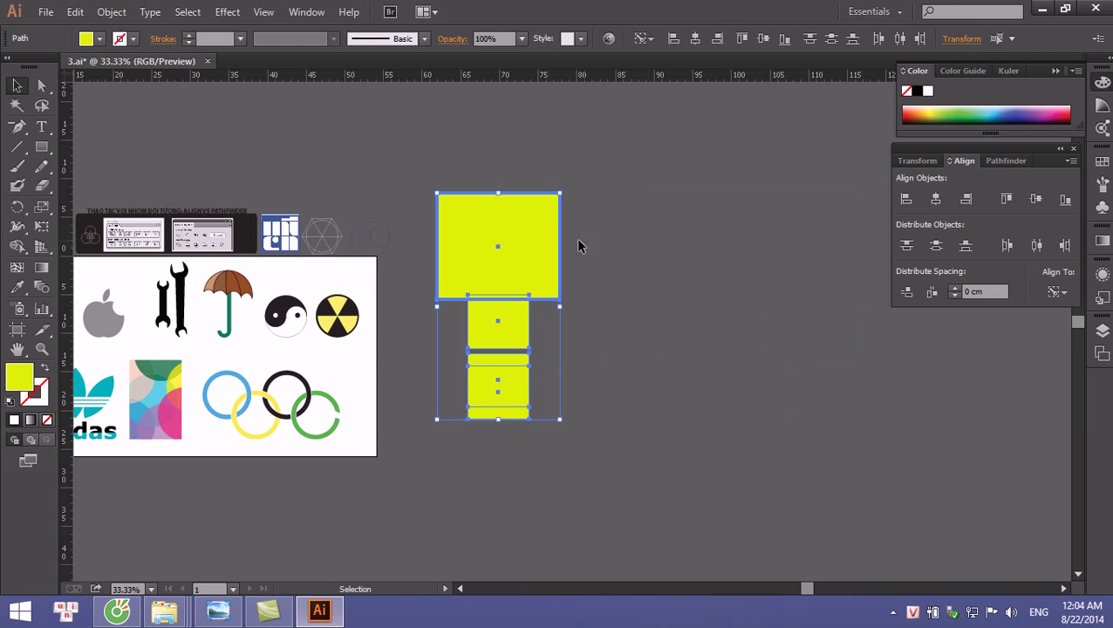
pyautogui.hotkey('ctrl', 'z')
pyautogui.click(742, 339)
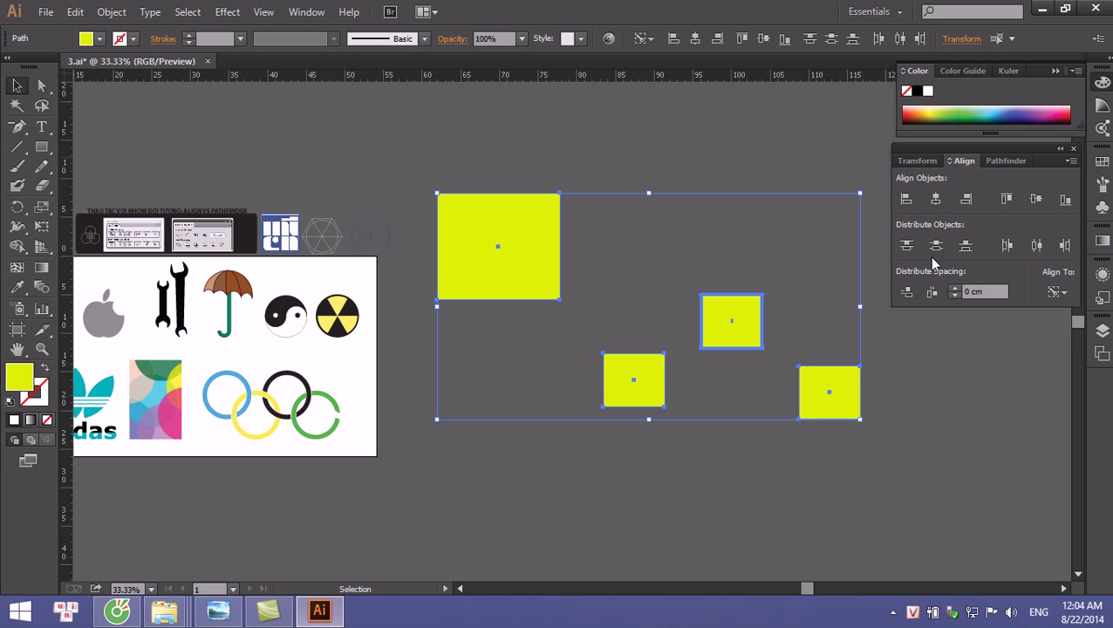
pyautogui.click(936, 198)
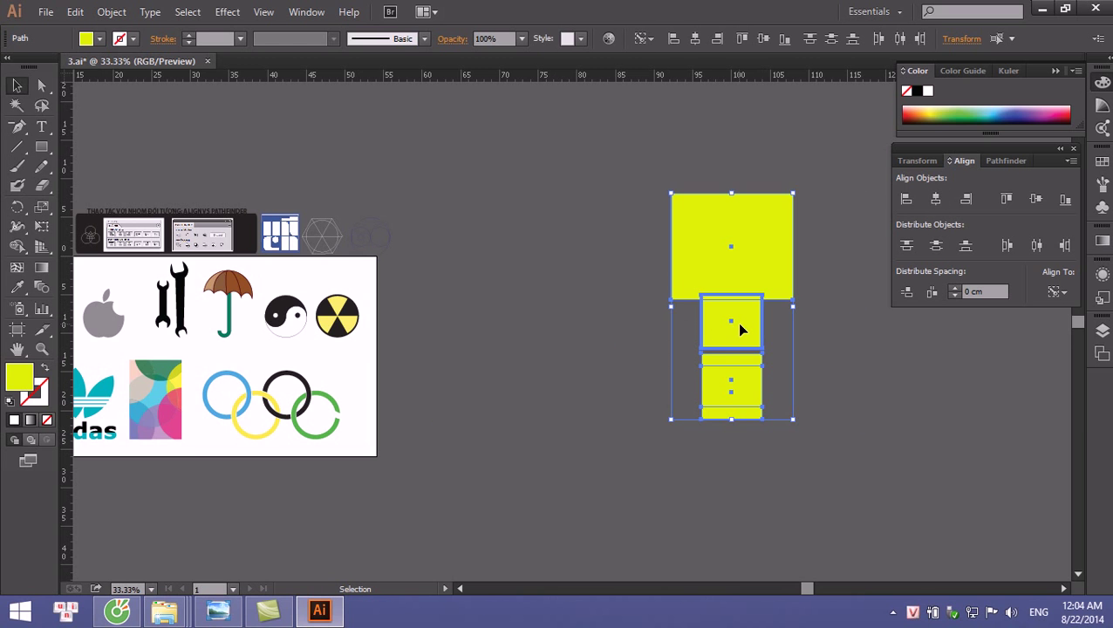
pyautogui.hotkey('ctrl', 'z')
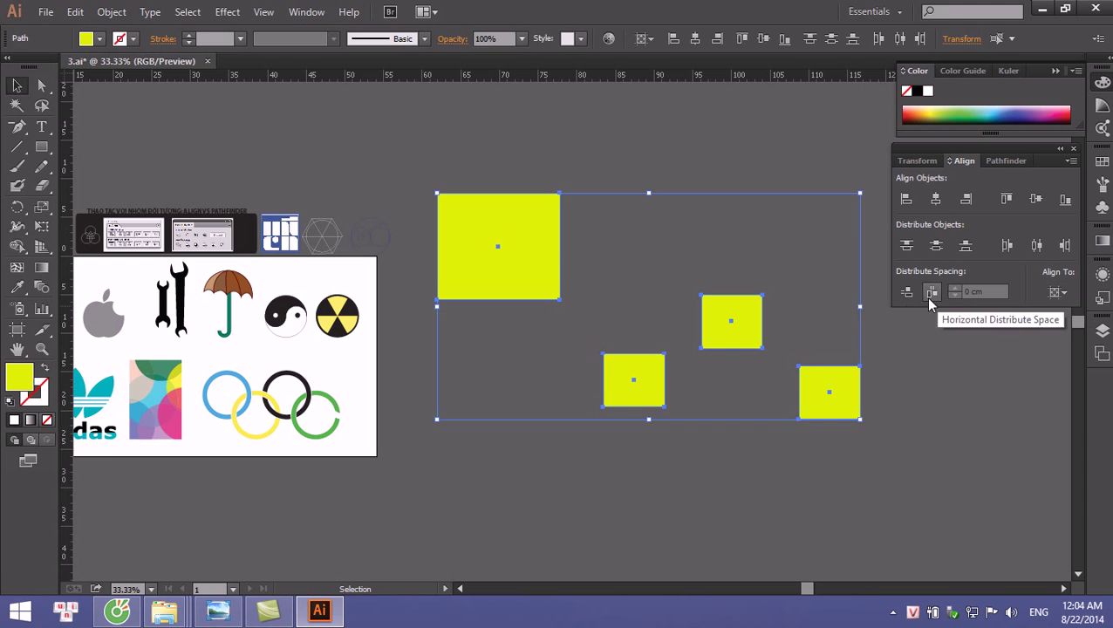
pyautogui.click(807, 361)
pyautogui.moveTo(628, 308)
pyautogui.mouseDown()
pyautogui.moveTo(840, 455)
pyautogui.moveTo(768, 355)
pyautogui.mouseUp()
pyautogui.moveTo(556, 281); pyautogui.dragTo(608, 463)
# Step: Undo the stray copies, stagger the small squares diagonally, and select all five squares
pyautogui.hotkey('ctrl', 'z')
pyautogui.hotkey('ctrl', 'z')
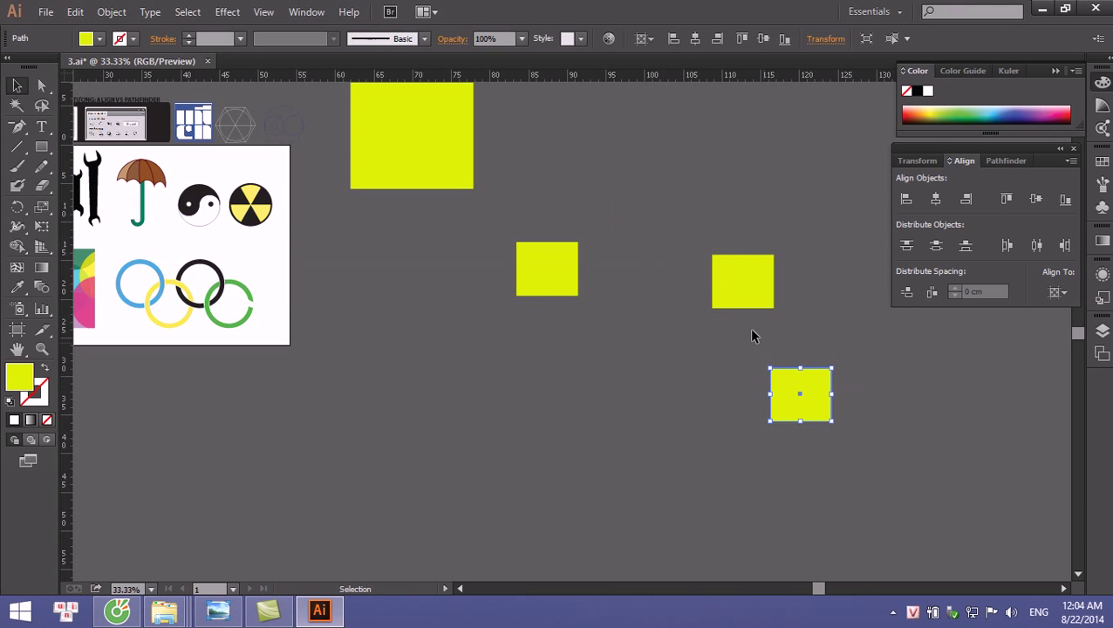
pyautogui.hotkey('ctrl', 'z')
pyautogui.moveTo(768, 290)
pyautogui.mouseDown()
pyautogui.moveTo(647, 389)
pyautogui.moveTo(656, 365)
pyautogui.mouseUp()
pyautogui.click(701, 357)
pyautogui.moveTo(632, 458)
pyautogui.mouseDown()
pyautogui.moveTo(690, 496)
pyautogui.moveTo(749, 496)
pyautogui.mouseUp()
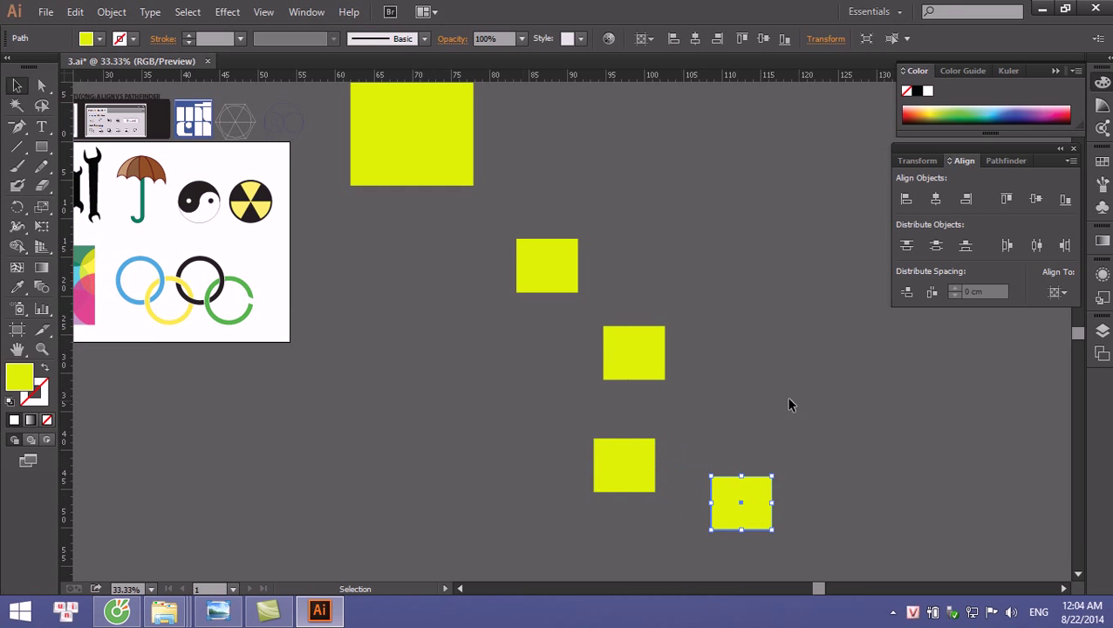
pyautogui.click(698, 260)
pyautogui.moveTo(336, 141); pyautogui.dragTo(802, 532)
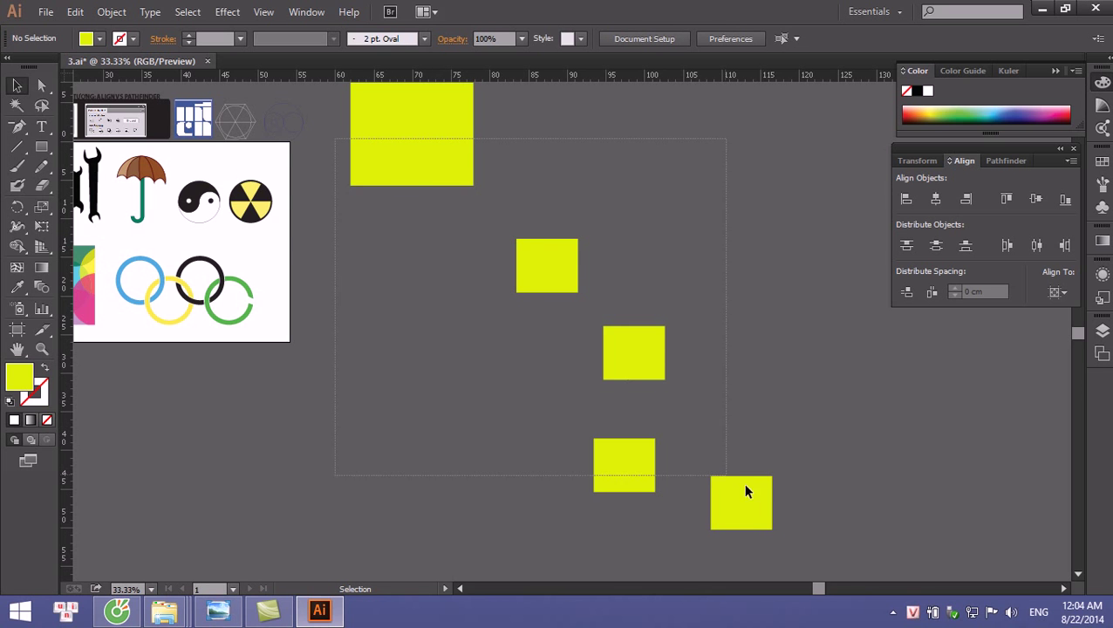
# Step: Make the large top square the key object and centre the small squares beneath it
pyautogui.click(1058, 292)
pyautogui.click(415, 148)
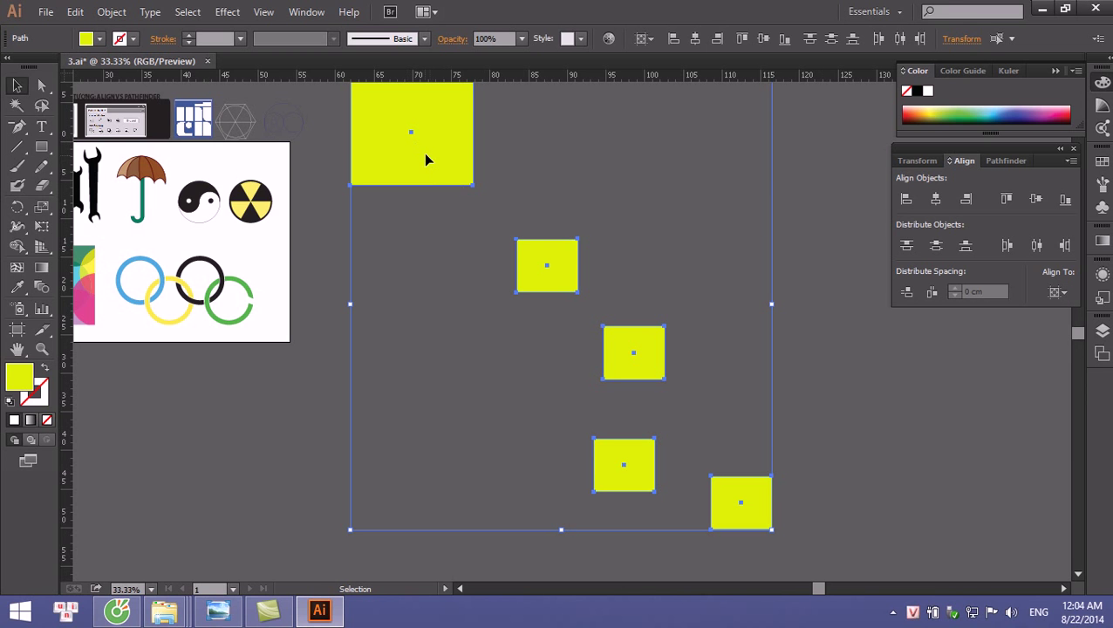
pyautogui.click(426, 159)
pyautogui.click(935, 198)
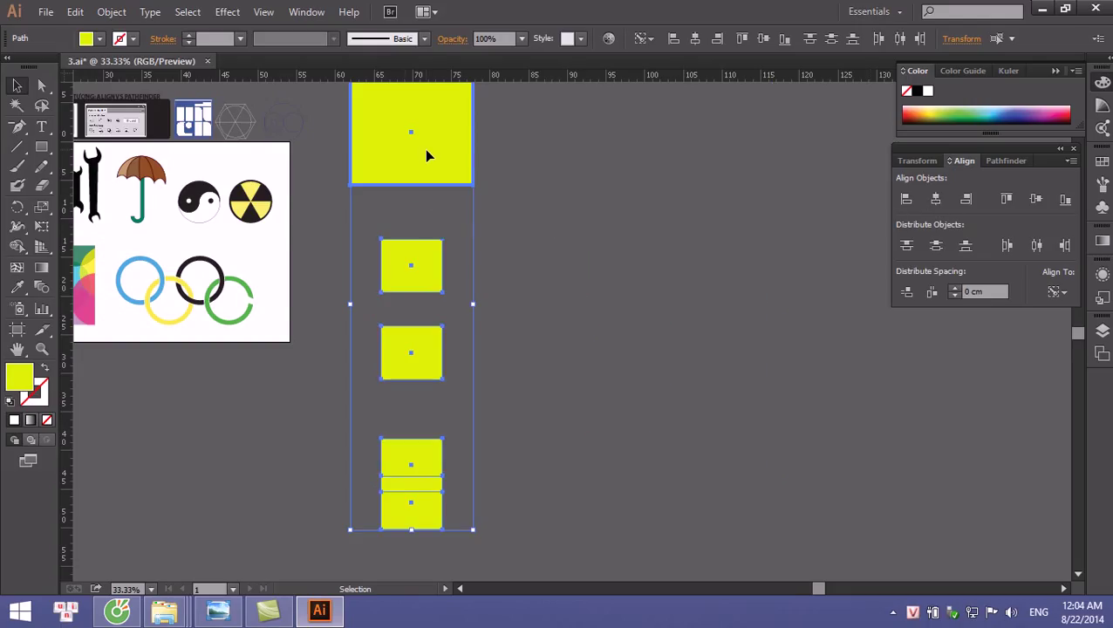
# Step: Try left and right alignment to the key square, then re-centre the small squares
pyautogui.moveTo(559, 213); pyautogui.dragTo(643, 218)
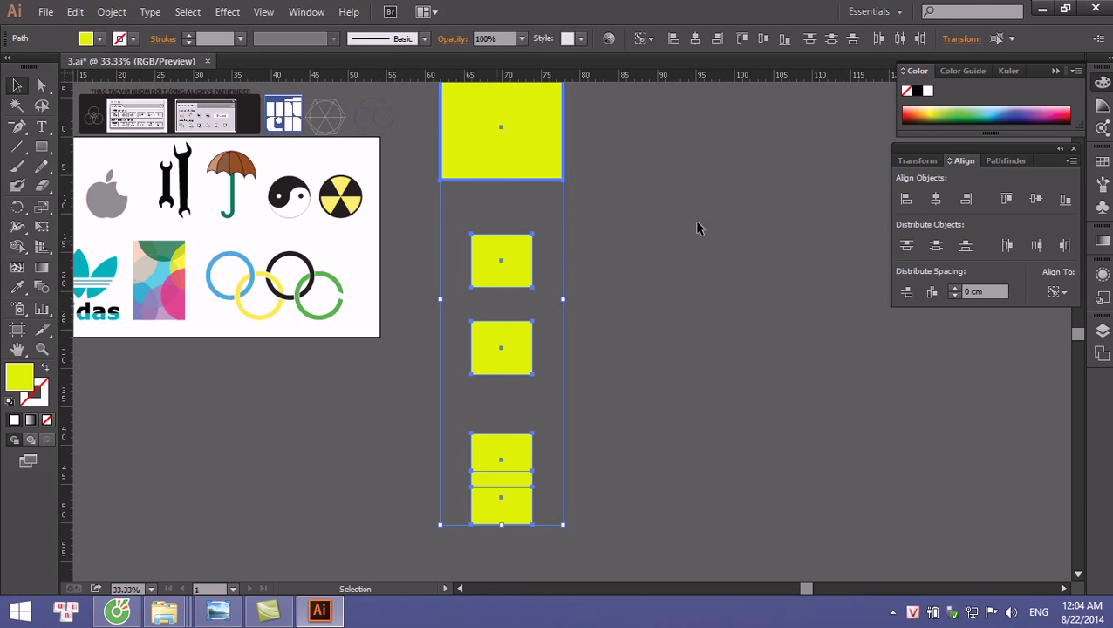
pyautogui.click(906, 199)
pyautogui.click(966, 198)
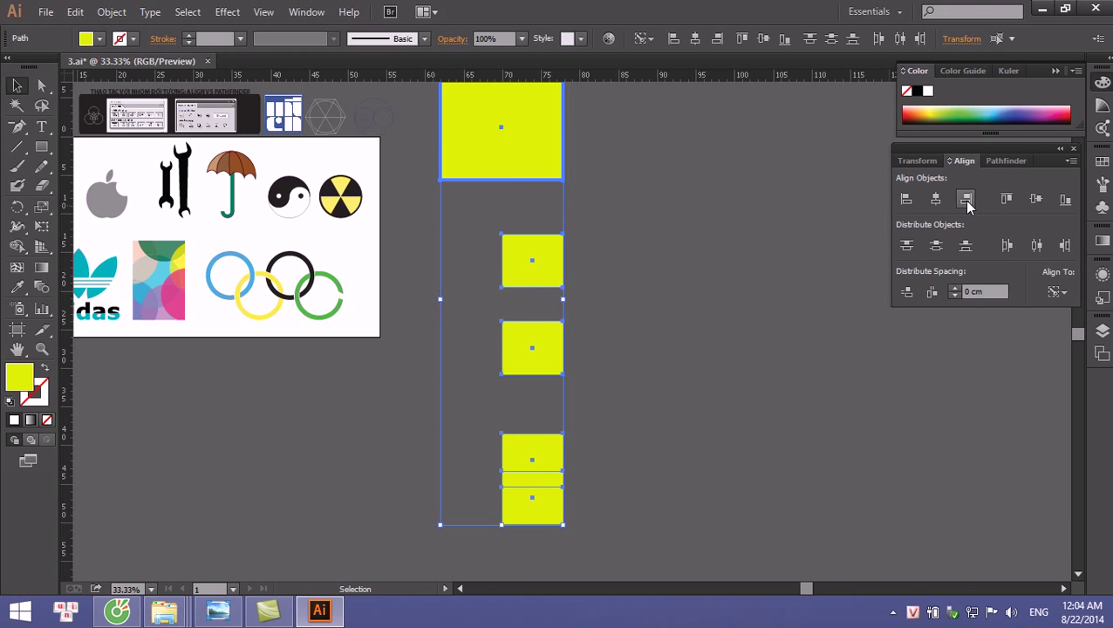
pyautogui.click(935, 199)
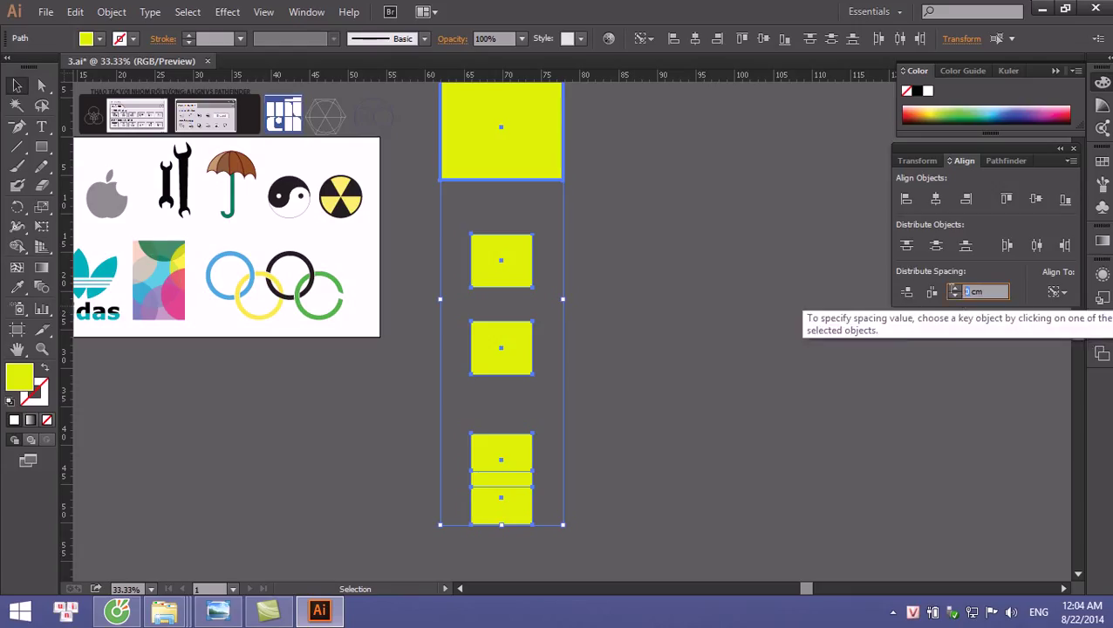
# Step: Distribute the column's squares vertically with a 20 cm spacing
pyautogui.click(963, 293)
pyautogui.write('0')
pyautogui.press('Return')
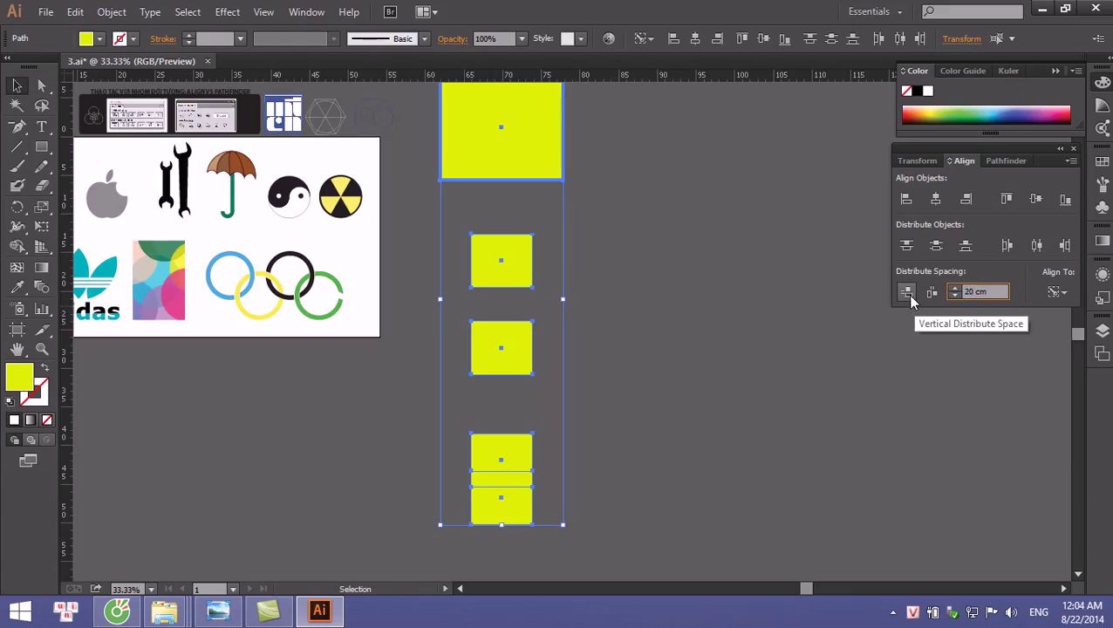
pyautogui.click(907, 293)
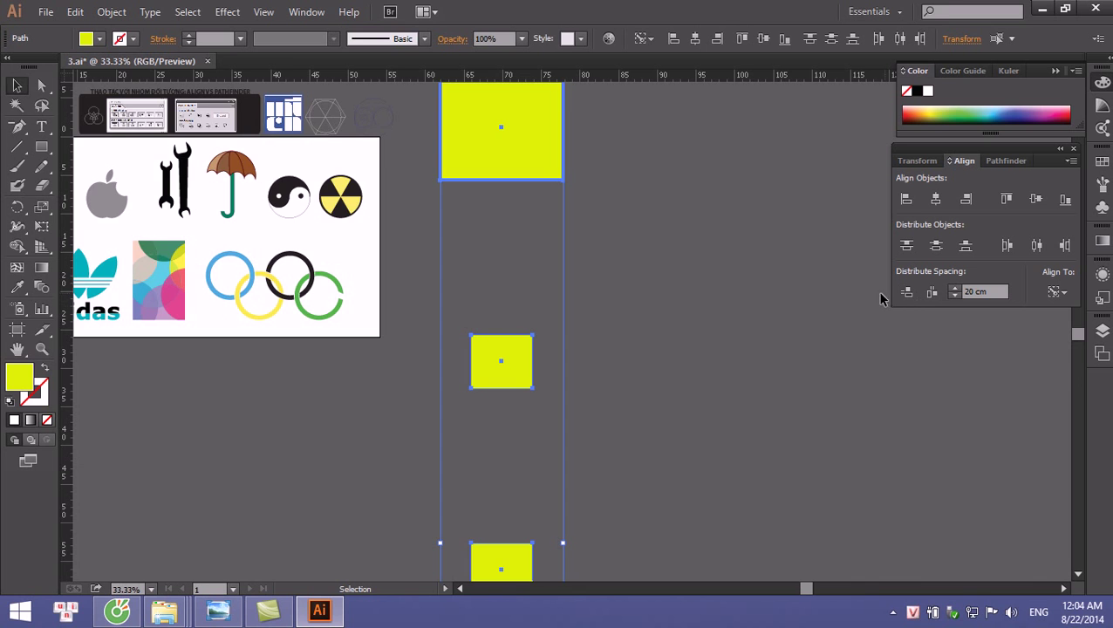
# Step: Zoom out and reselect all the squares, making the top square the key object
pyautogui.hotkey('ctrl', '-')
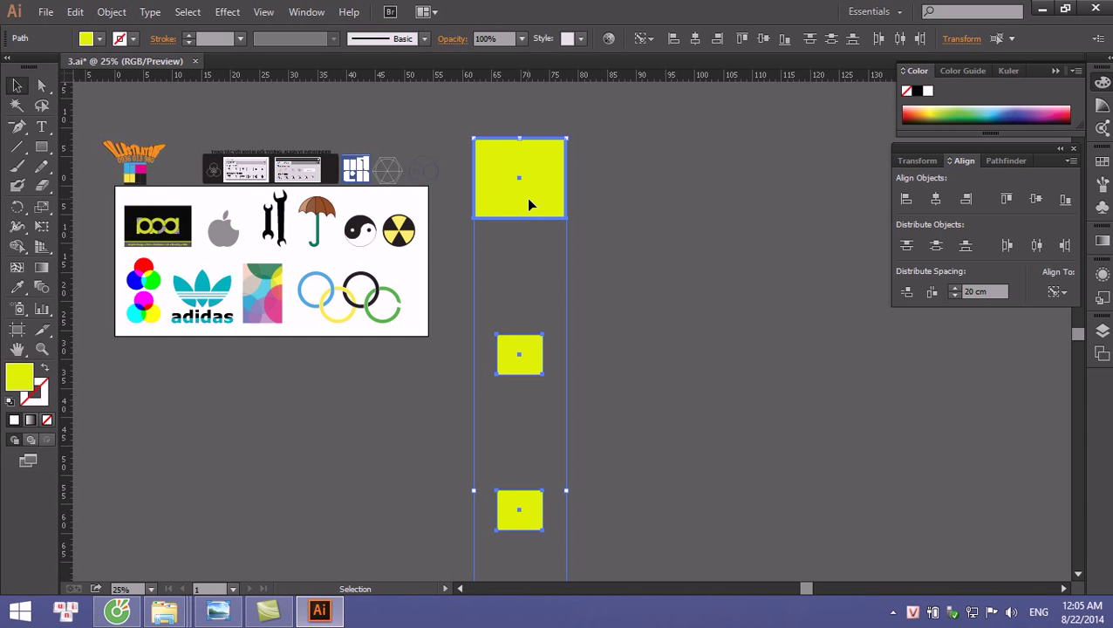
pyautogui.moveTo(449, 138)
pyautogui.mouseDown()
pyautogui.moveTo(511, 393)
pyautogui.moveTo(624, 547)
pyautogui.mouseUp()
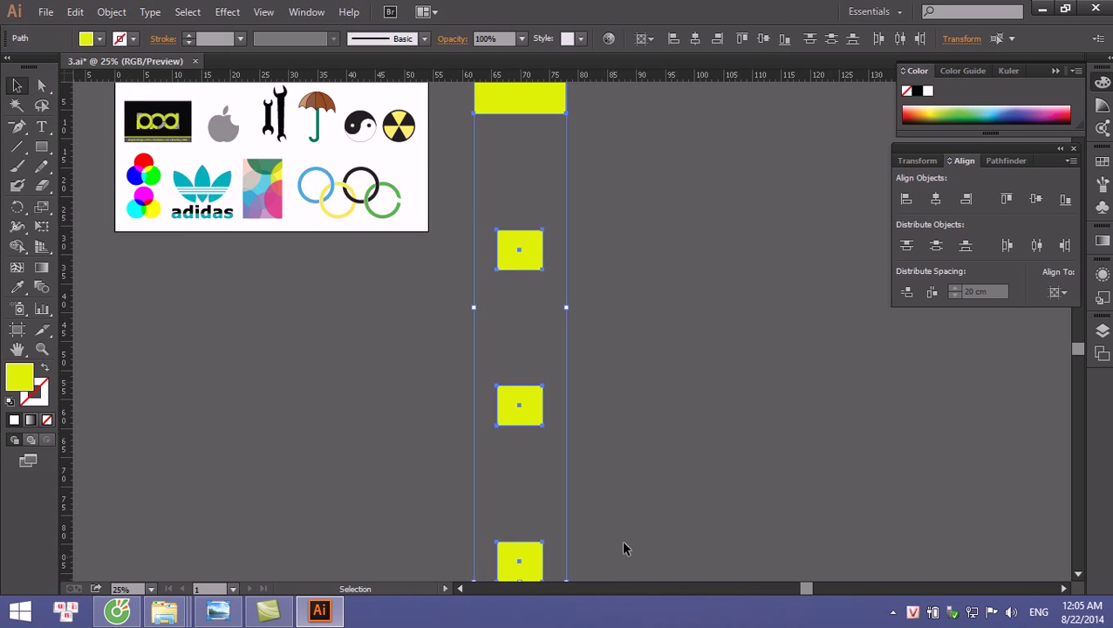
pyautogui.click(550, 107)
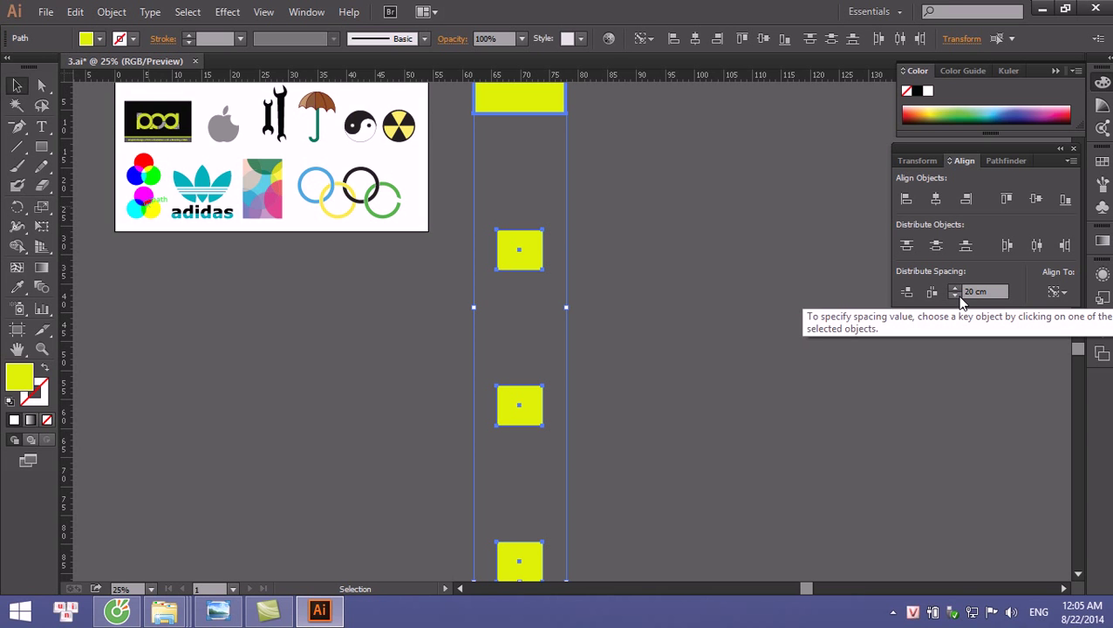
# Step: Select the large square at the top of the column
pyautogui.click(769, 253)
pyautogui.moveTo(722, 232); pyautogui.dragTo(722, 369)
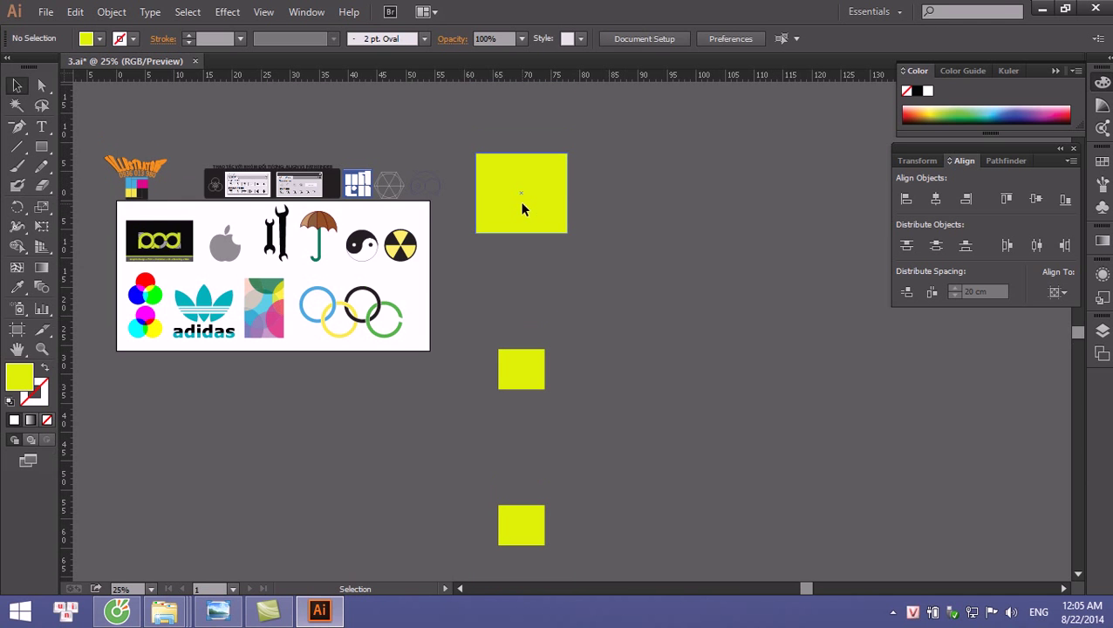
pyautogui.click(522, 204)
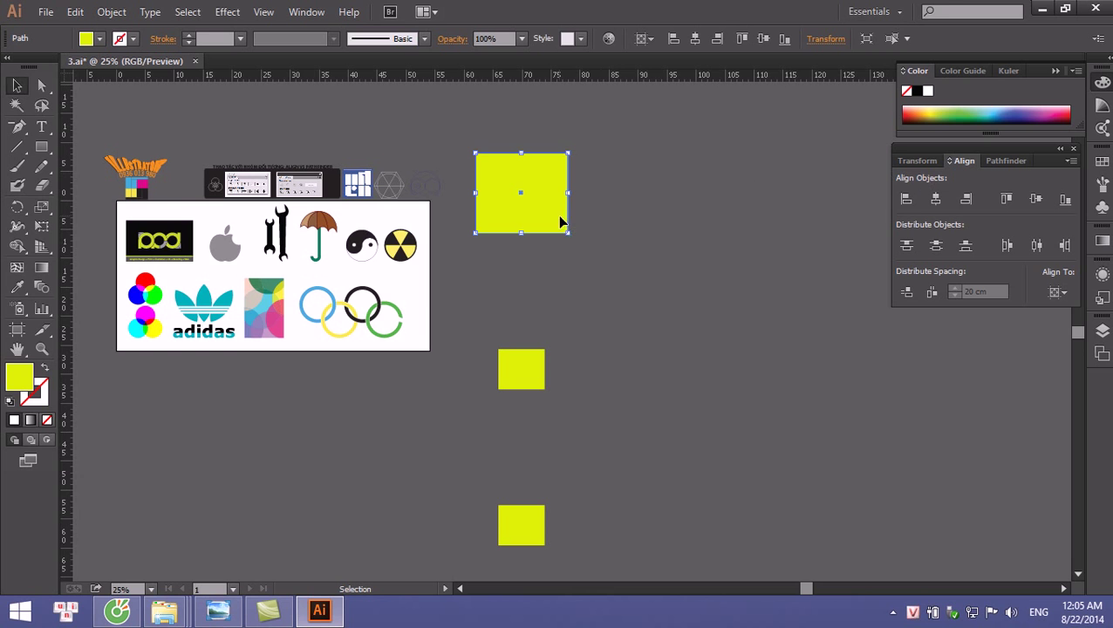
pyautogui.click(626, 221)
pyautogui.hotkey('ctrl', 'z')
# Step: Rotate and shear the top square using preset angles in the Transform panel
pyautogui.click(917, 162)
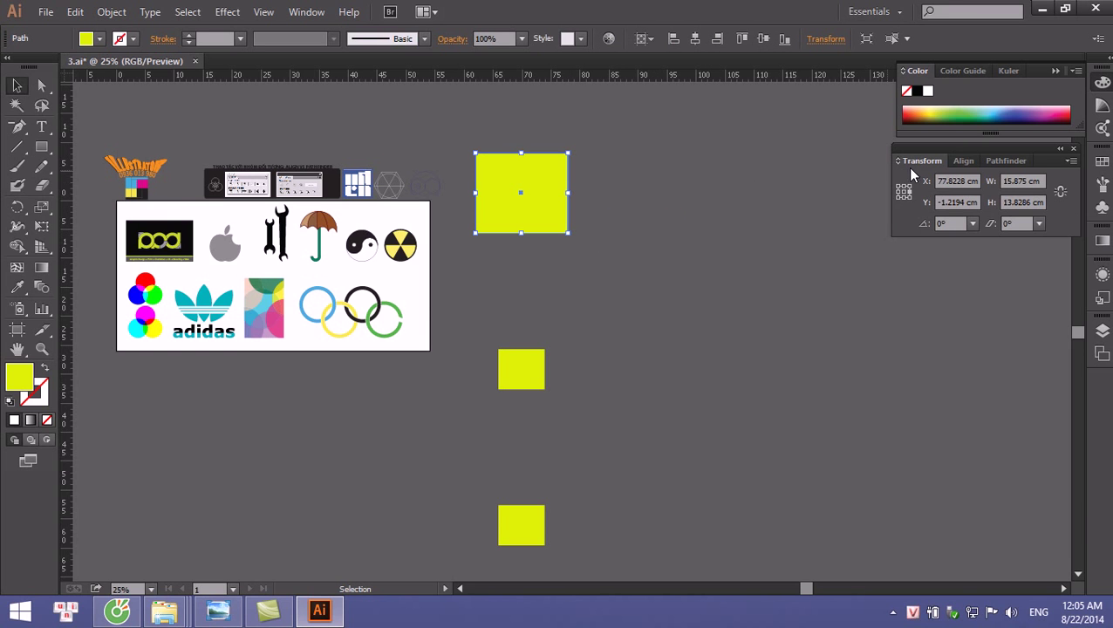
pyautogui.moveTo(1029, 181); pyautogui.dragTo(995, 185)
pyautogui.click(1032, 203)
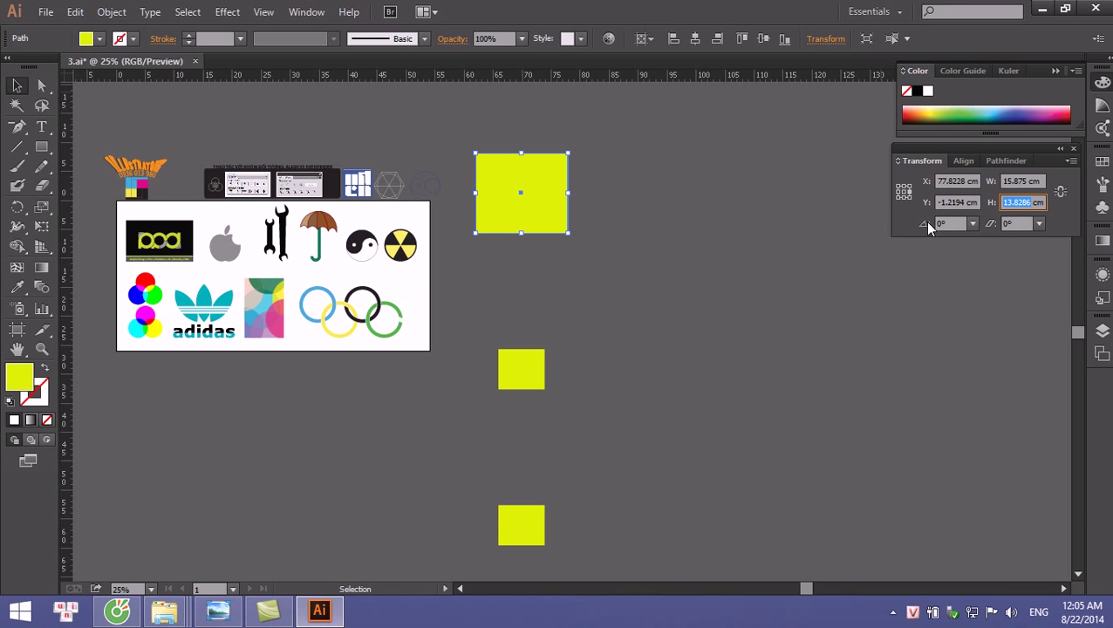
pyautogui.click(970, 224)
pyautogui.click(987, 279)
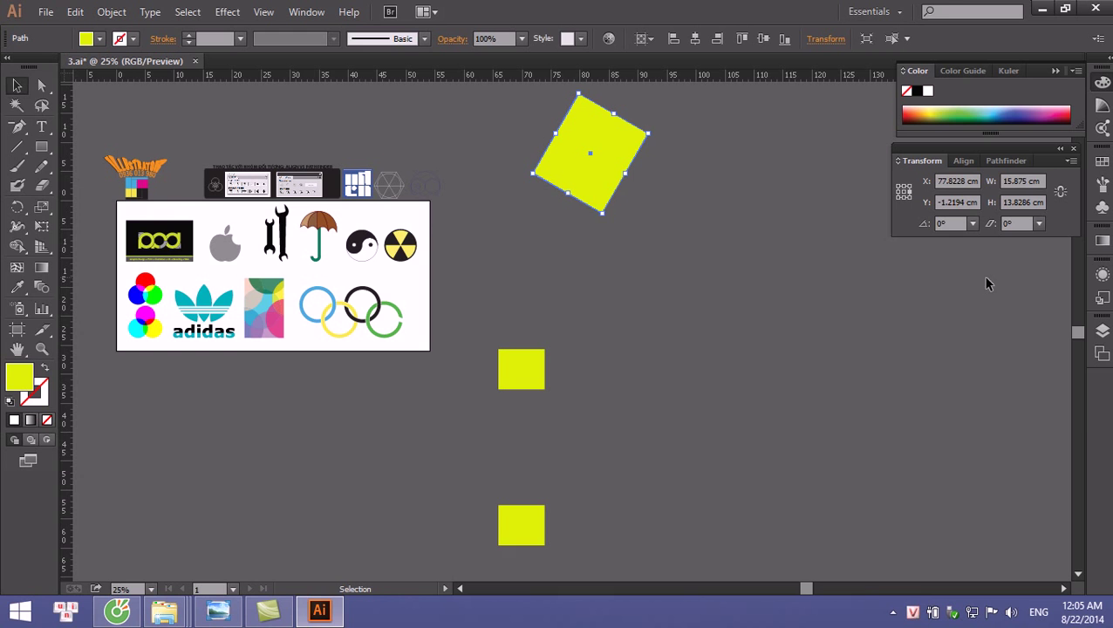
pyautogui.click(1039, 224)
pyautogui.click(1058, 276)
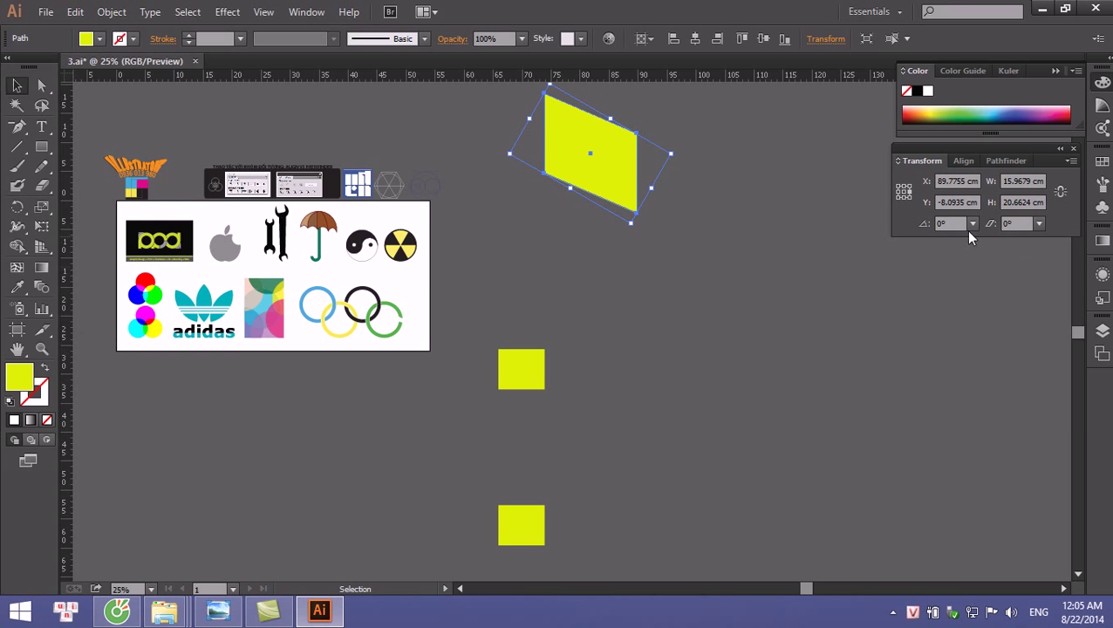
# Step: Set the transform reference point to top middle, then select and deselect the column's shapes
pyautogui.click(963, 202)
pyautogui.moveTo(963, 202); pyautogui.dragTo(861, 220)
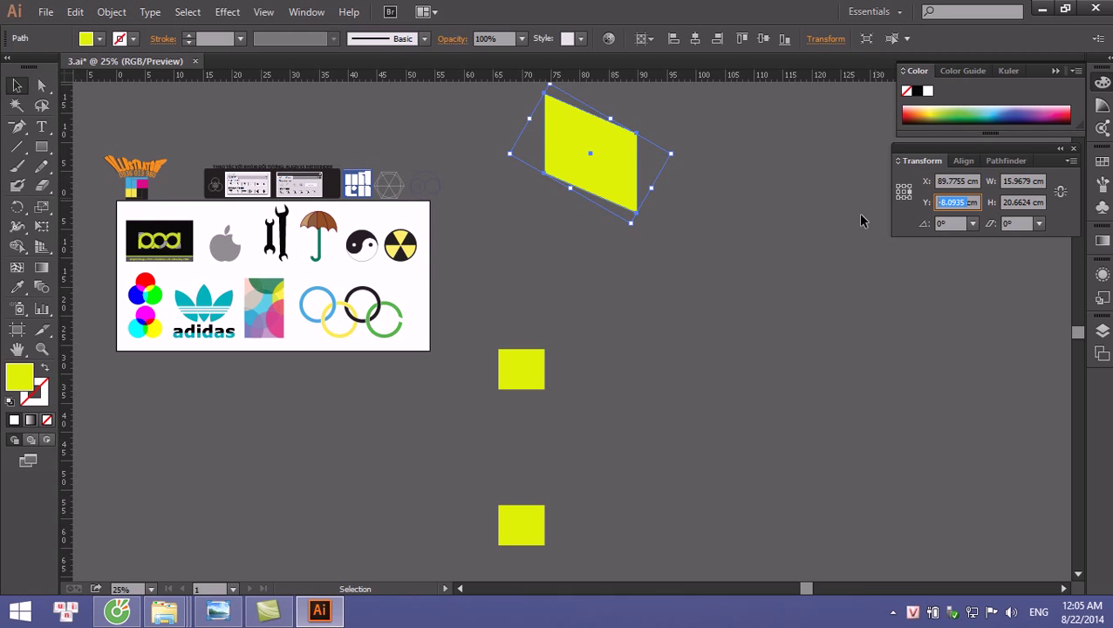
pyautogui.click(899, 193)
pyautogui.click(904, 186)
pyautogui.moveTo(466, 123); pyautogui.dragTo(687, 584)
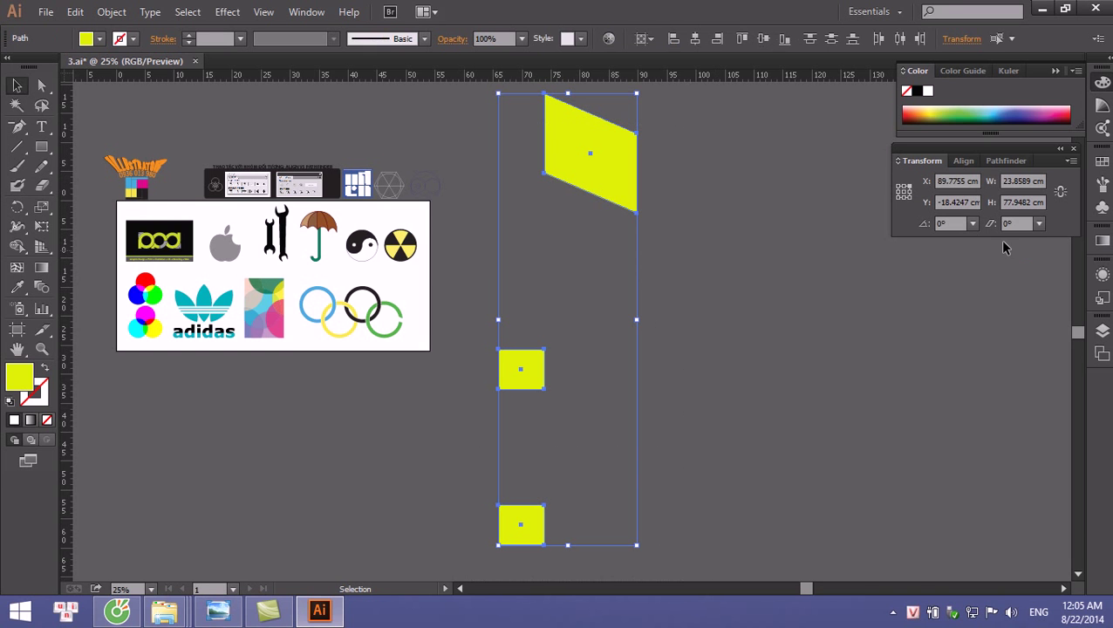
pyautogui.click(786, 188)
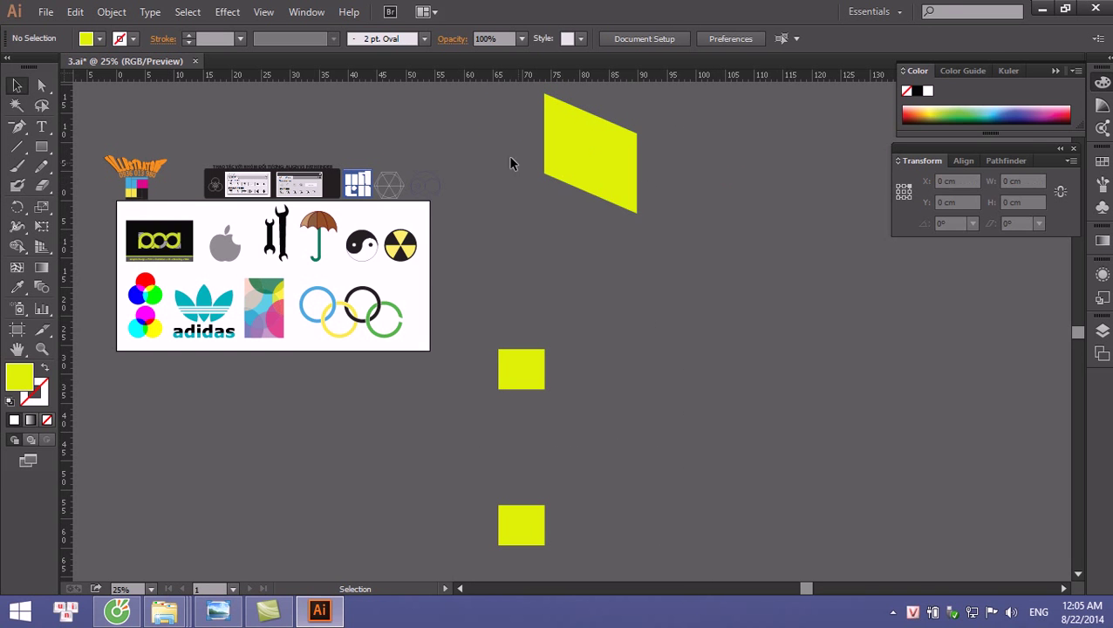